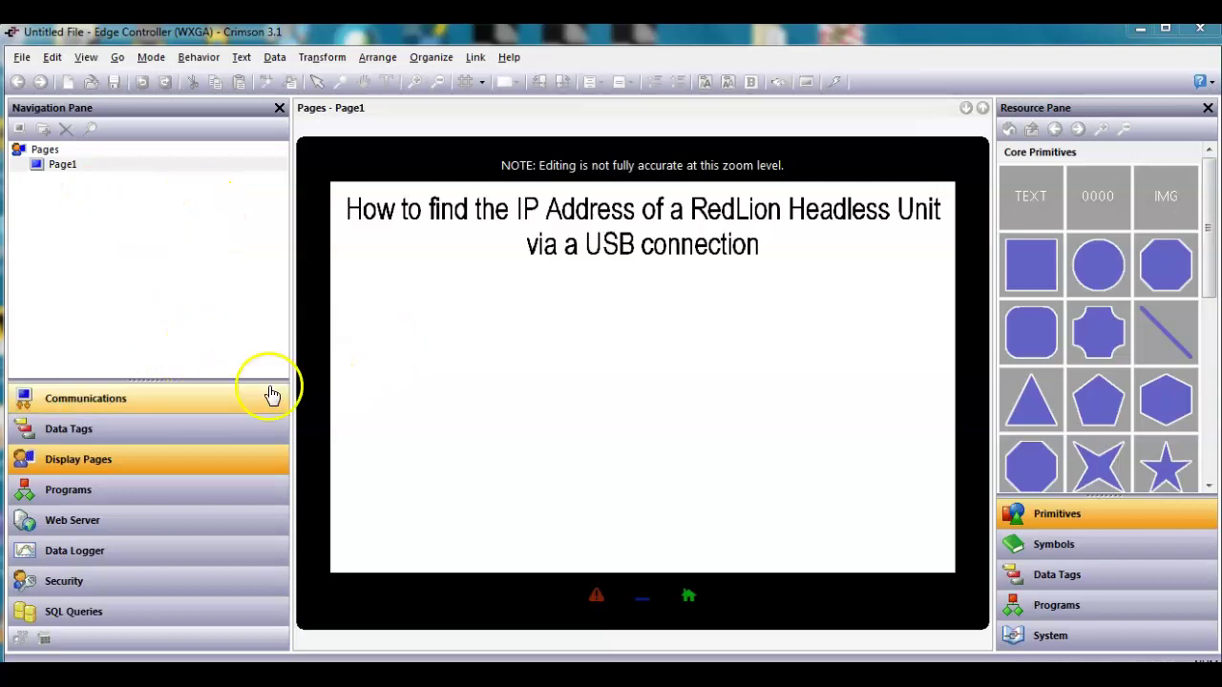
- In Communications, switch the Ethernet 1 port mode to manual, then back to DHCP/APIPA
{"action": "left_click", "coordinate": [142, 401]}
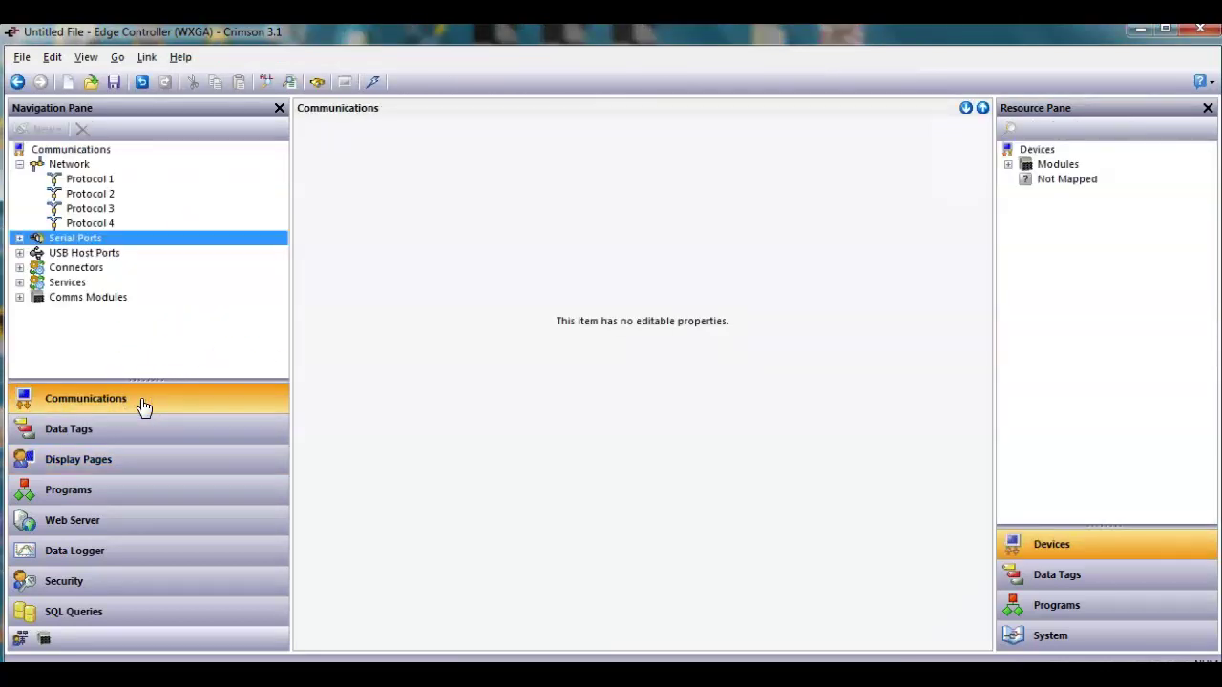
{"action": "left_click", "coordinate": [57, 165]}
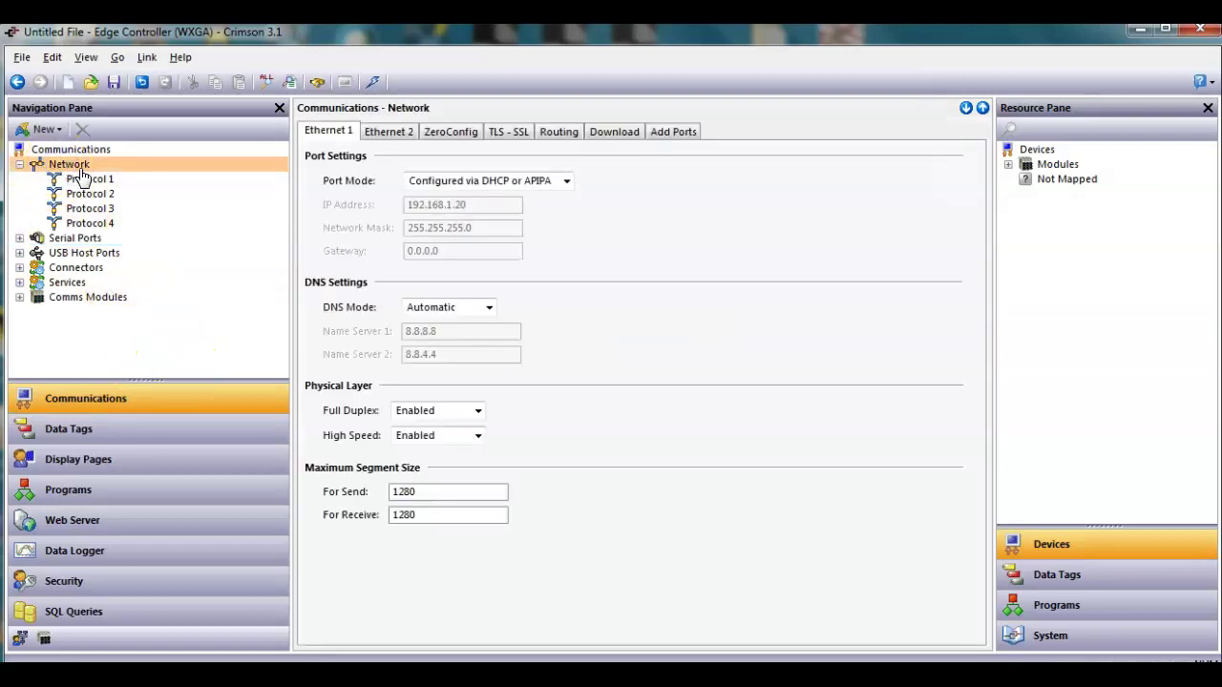
{"action": "left_click", "coordinate": [566, 183]}
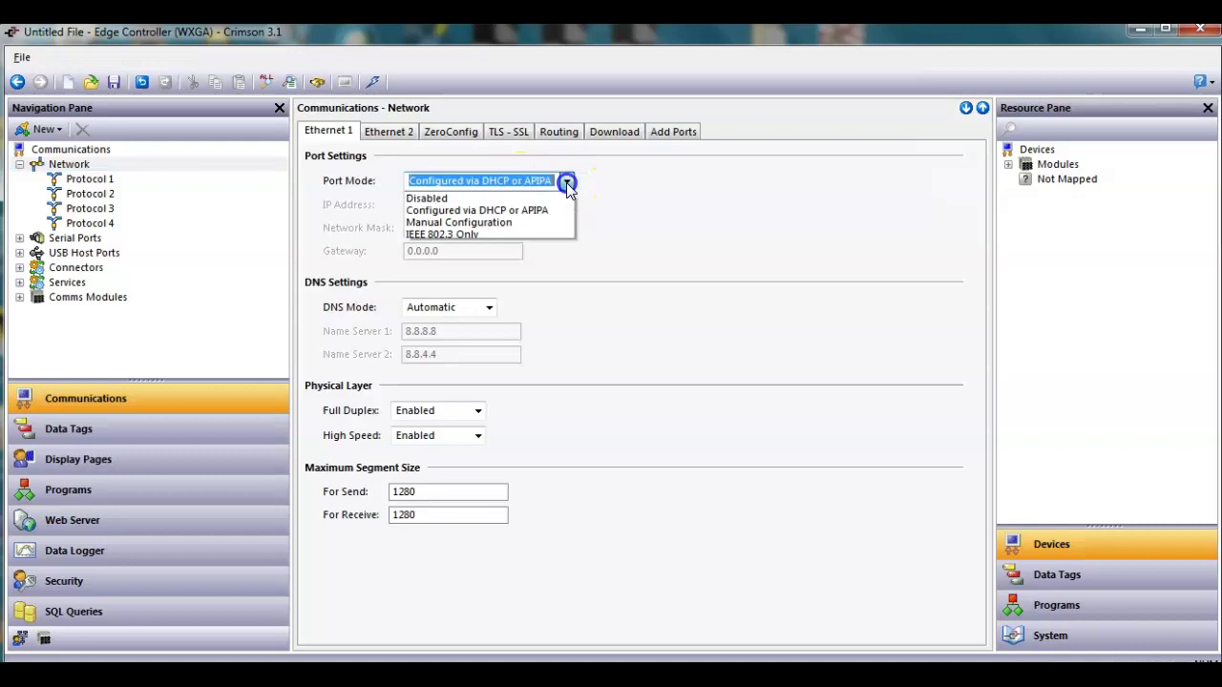
{"action": "left_click", "coordinate": [528, 223]}
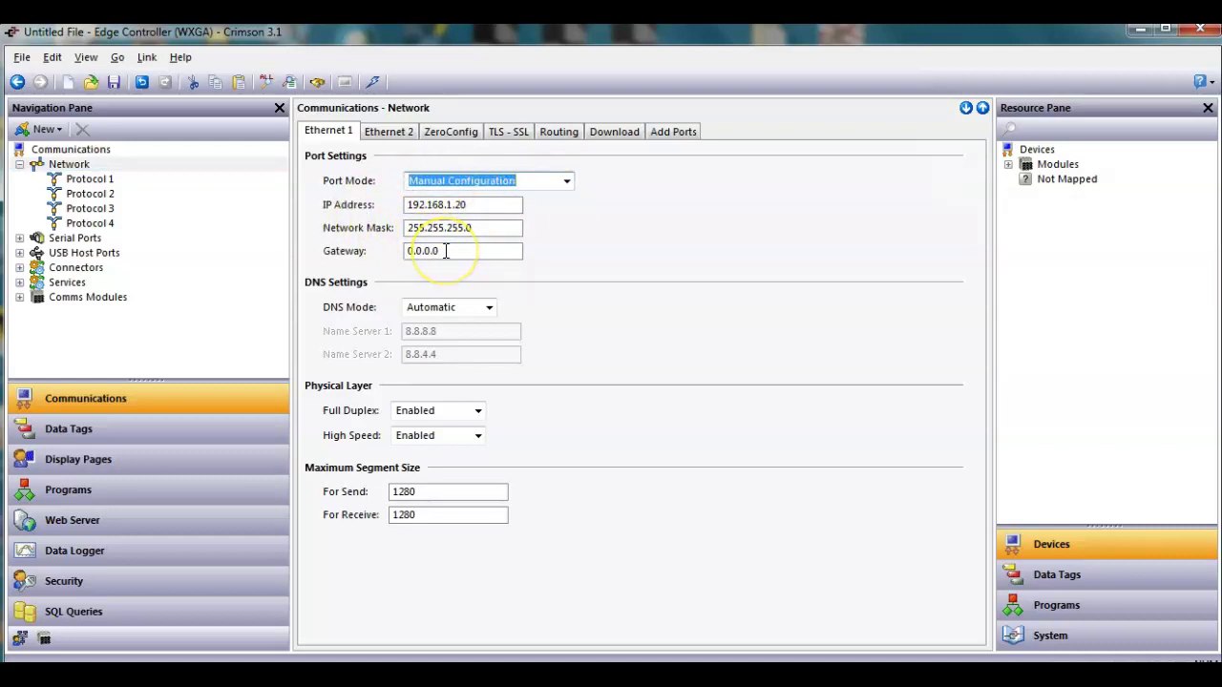
{"action": "left_click", "coordinate": [566, 183]}
{"action": "left_click", "coordinate": [537, 209]}
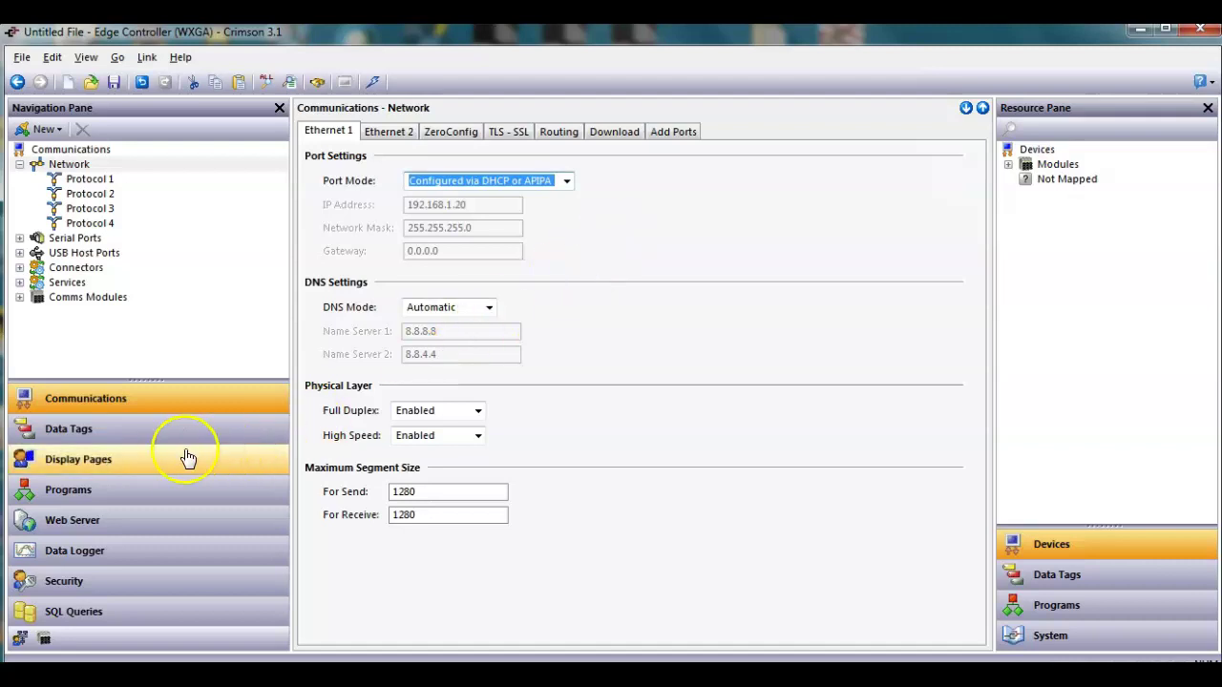
- Return to Page1 and drag the System GetNetIp function onto the page's lower left
{"action": "left_click", "coordinate": [158, 468]}
{"action": "left_click", "coordinate": [601, 422]}
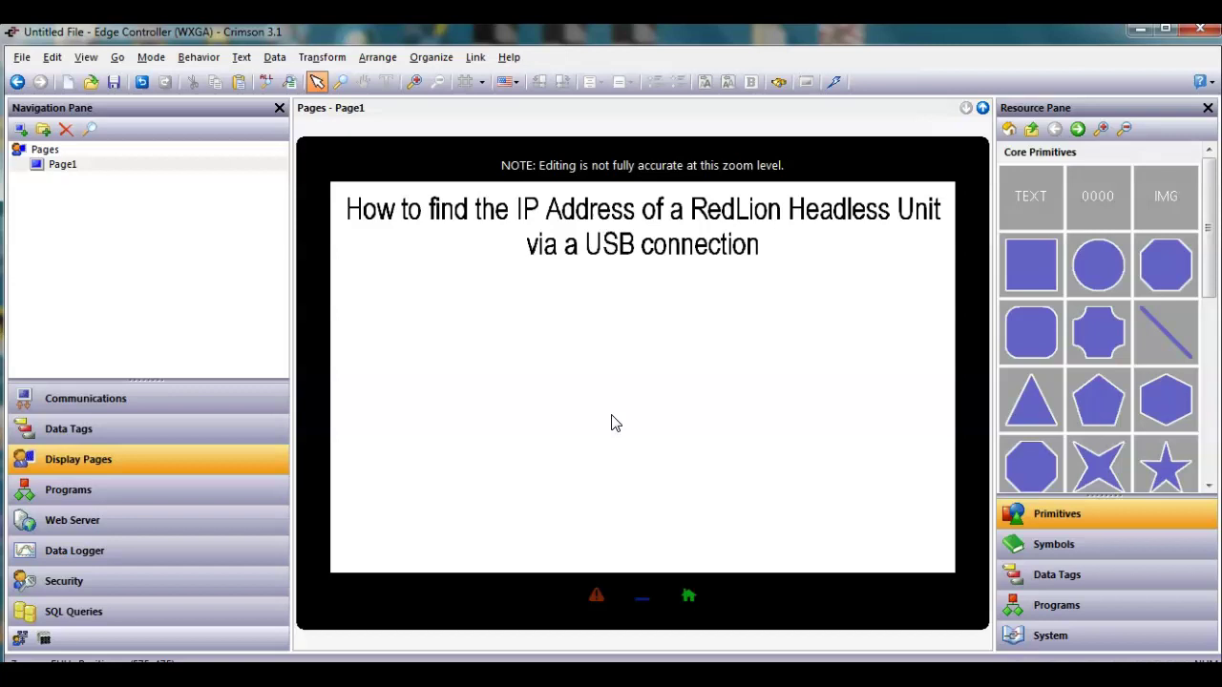
{"action": "left_click", "coordinate": [1072, 648]}
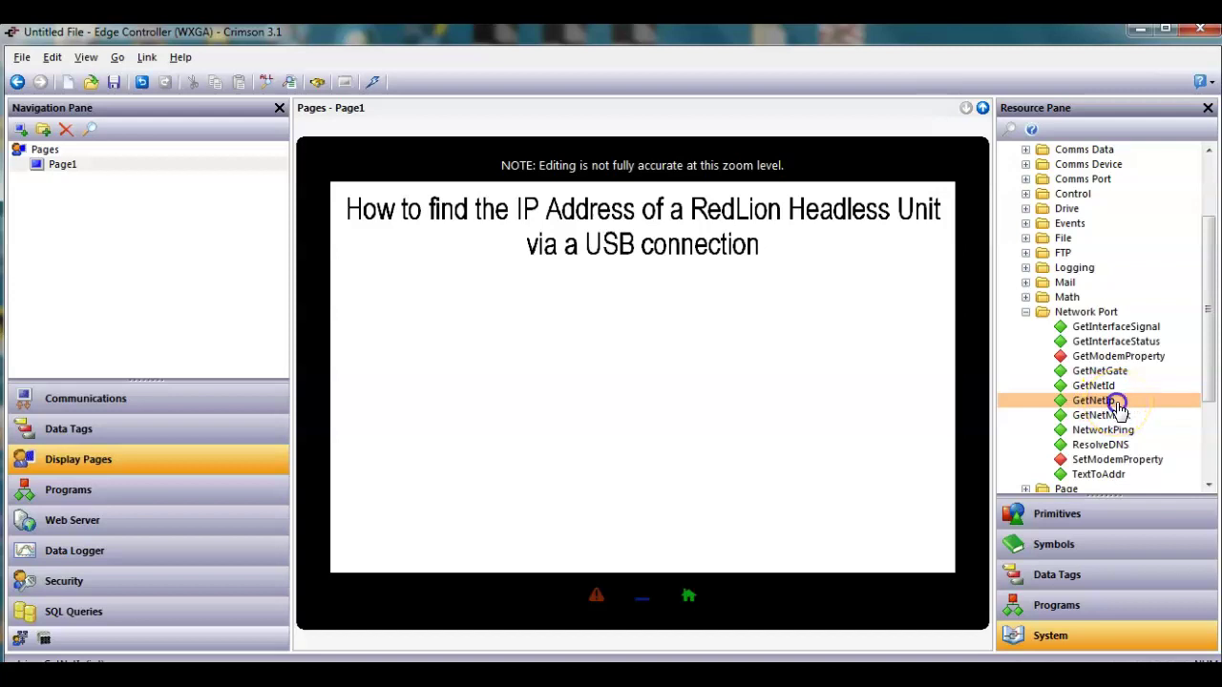
{"action": "left_click_drag", "start_coordinate": [1117, 405], "coordinate": [523, 539]}
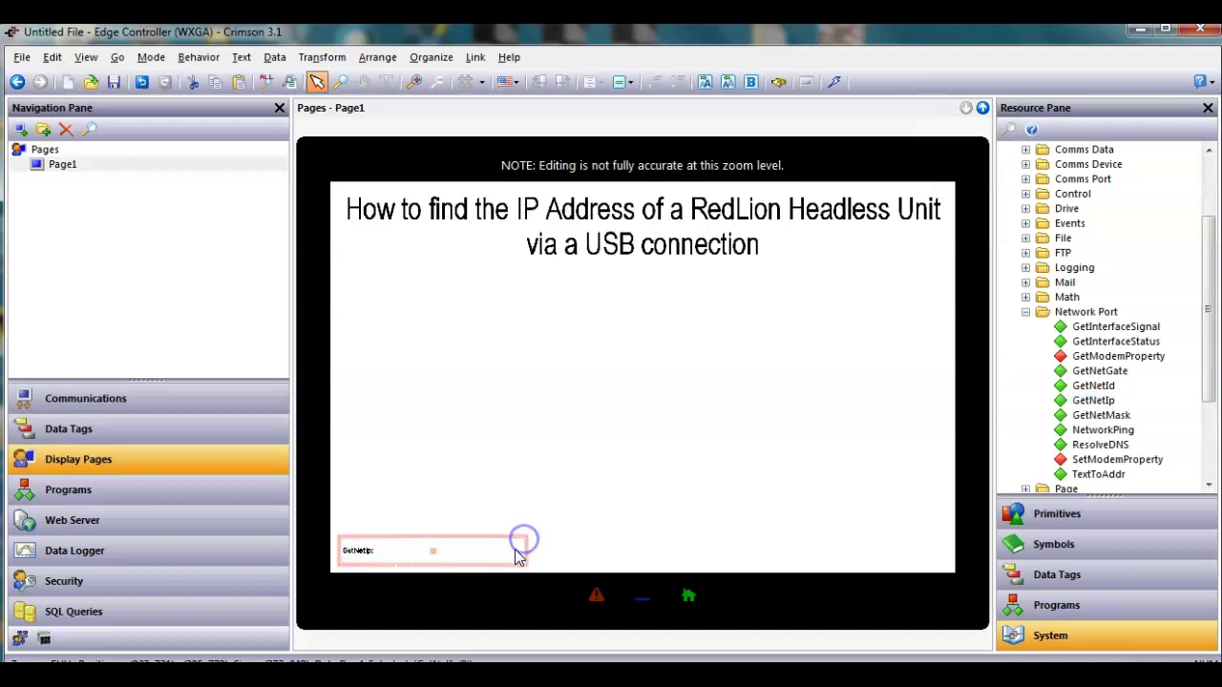
- Enlarge the GetNetIp label text two sizes, make it bold, and nudge it slightly down-right
{"action": "left_click", "coordinate": [589, 523]}
{"action": "right_click", "coordinate": [504, 560]}
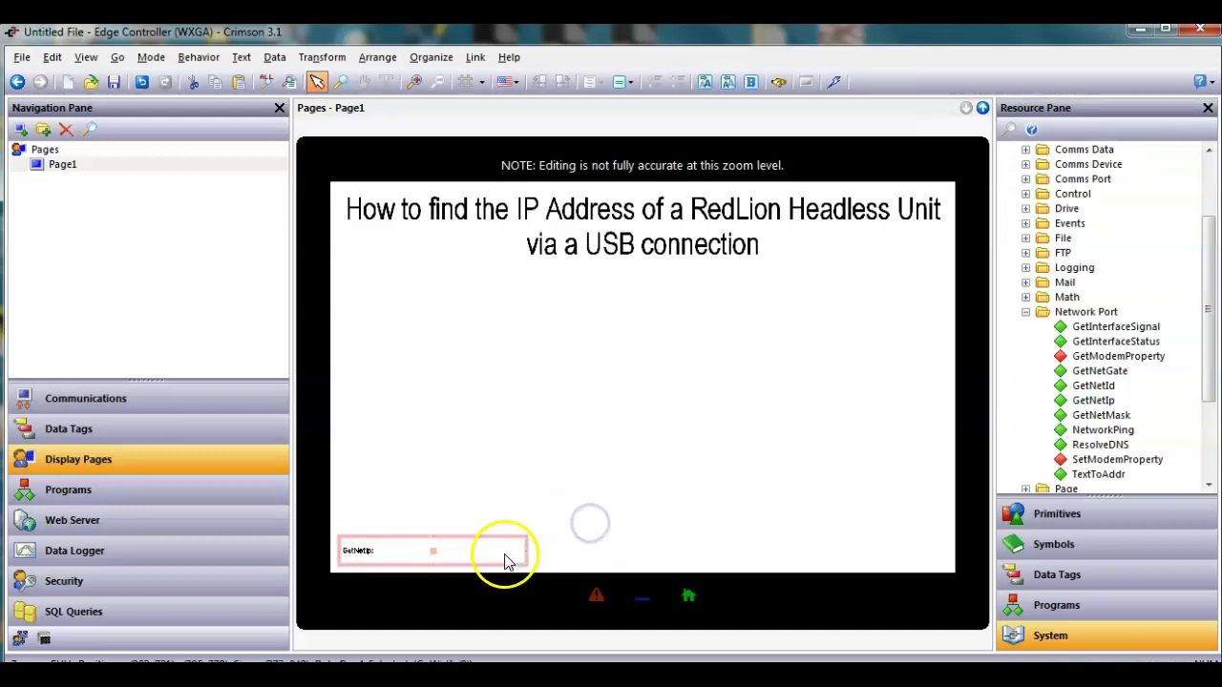
{"action": "left_click", "coordinate": [567, 540]}
{"action": "left_click", "coordinate": [567, 540]}
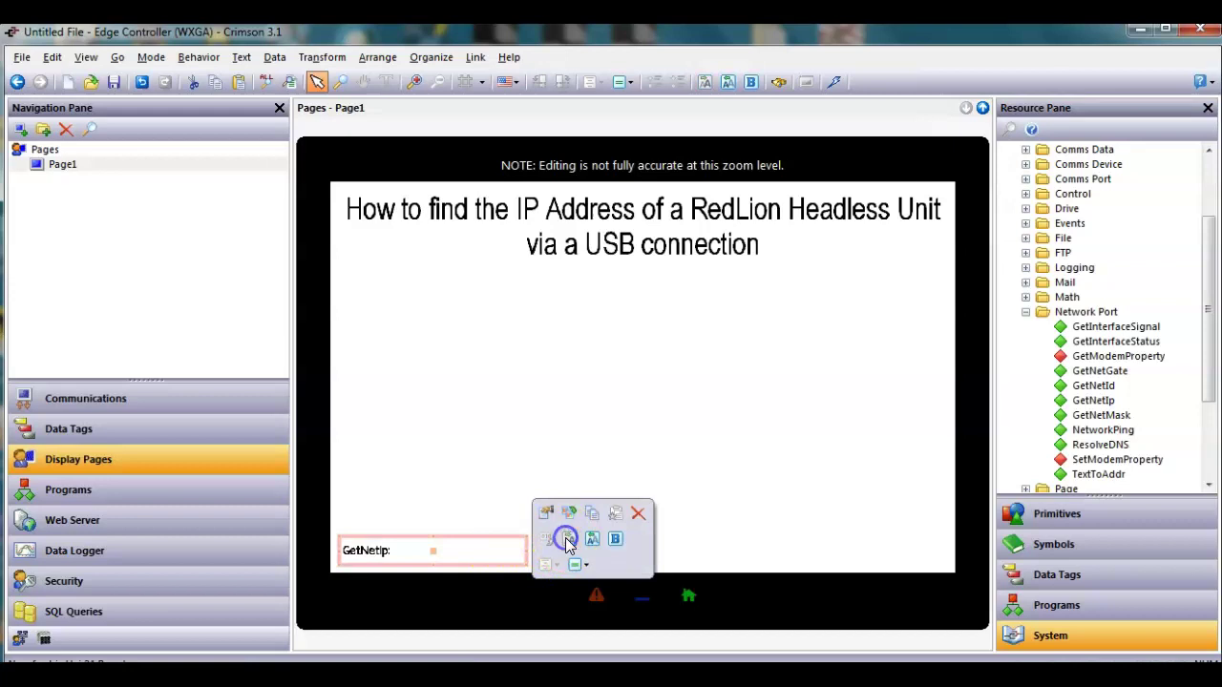
{"action": "left_click", "coordinate": [615, 539]}
{"action": "left_click_drag", "start_coordinate": [432, 539], "coordinate": [442, 553]}
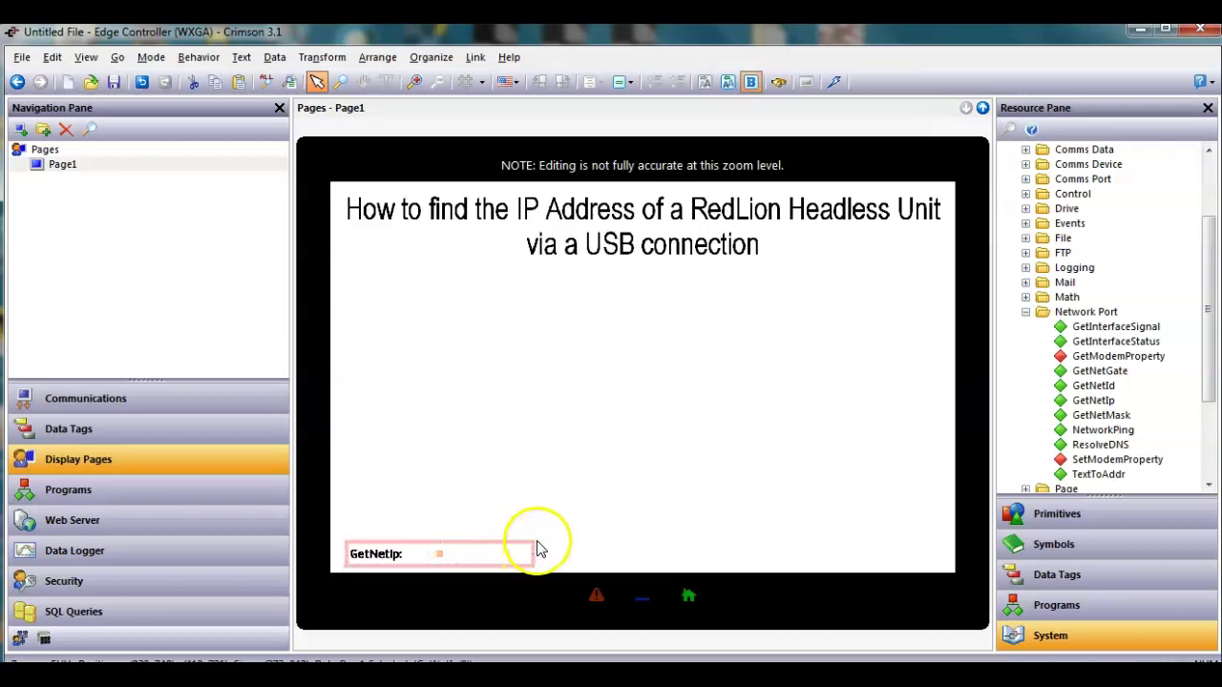
{"action": "left_click", "coordinate": [587, 434]}
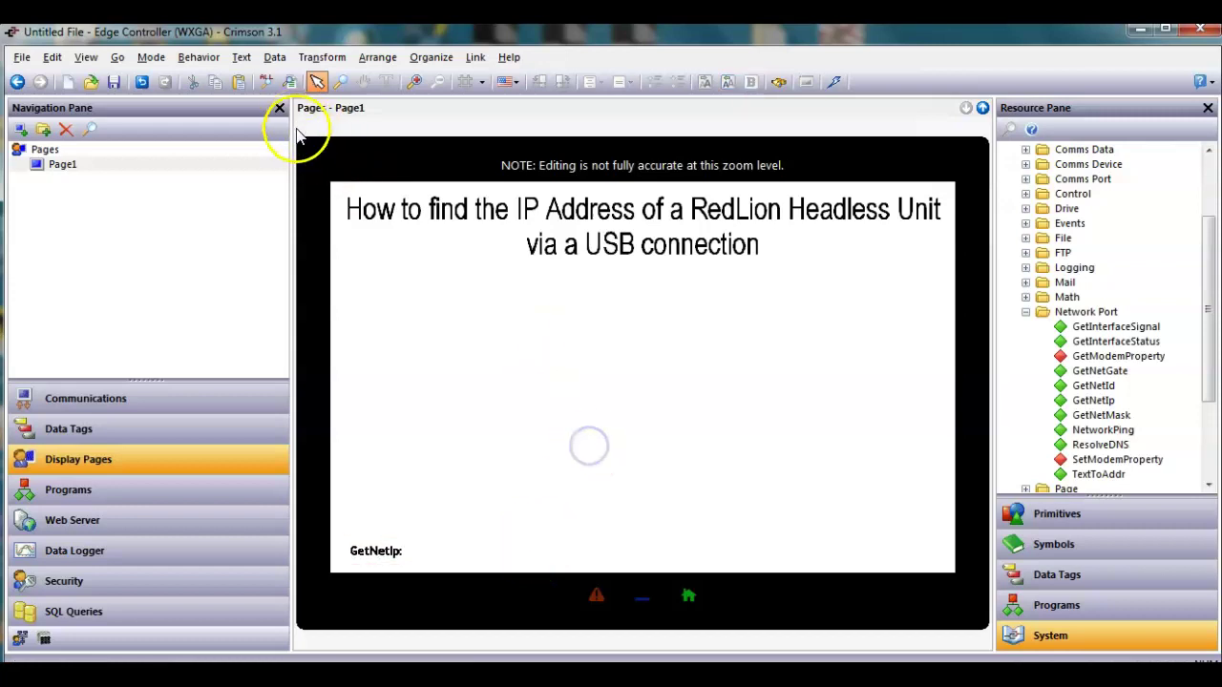
{"action": "left_click", "coordinate": [133, 527]}
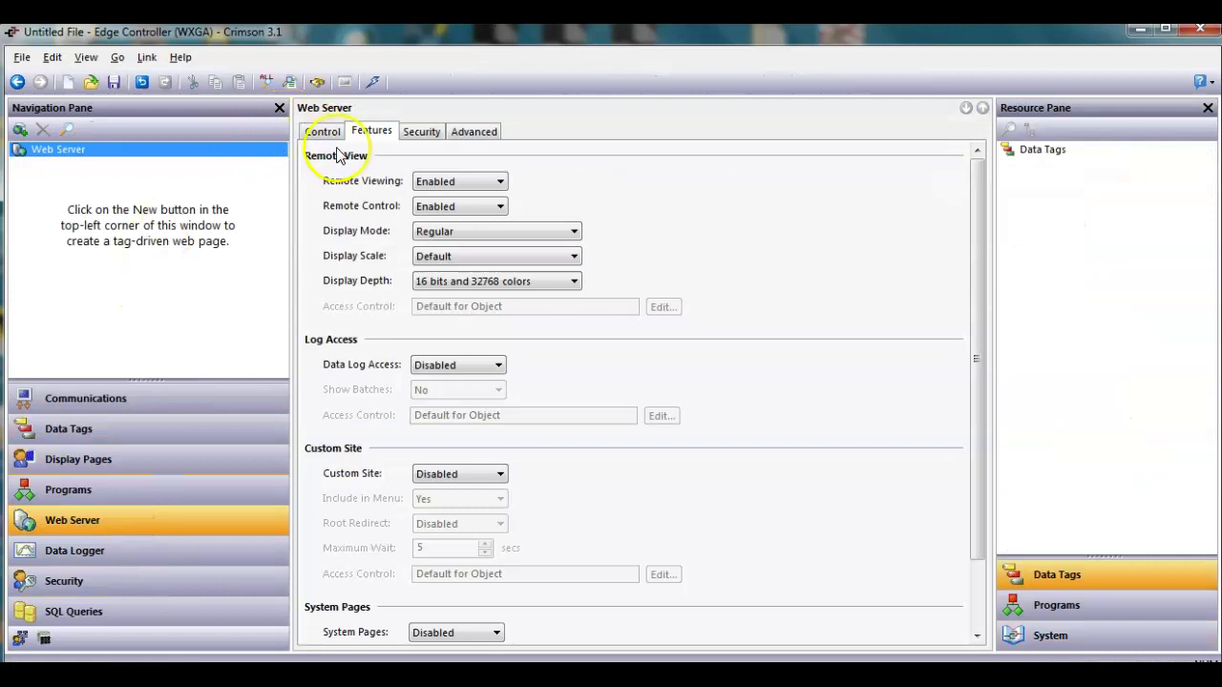
{"action": "left_click", "coordinate": [321, 131]}
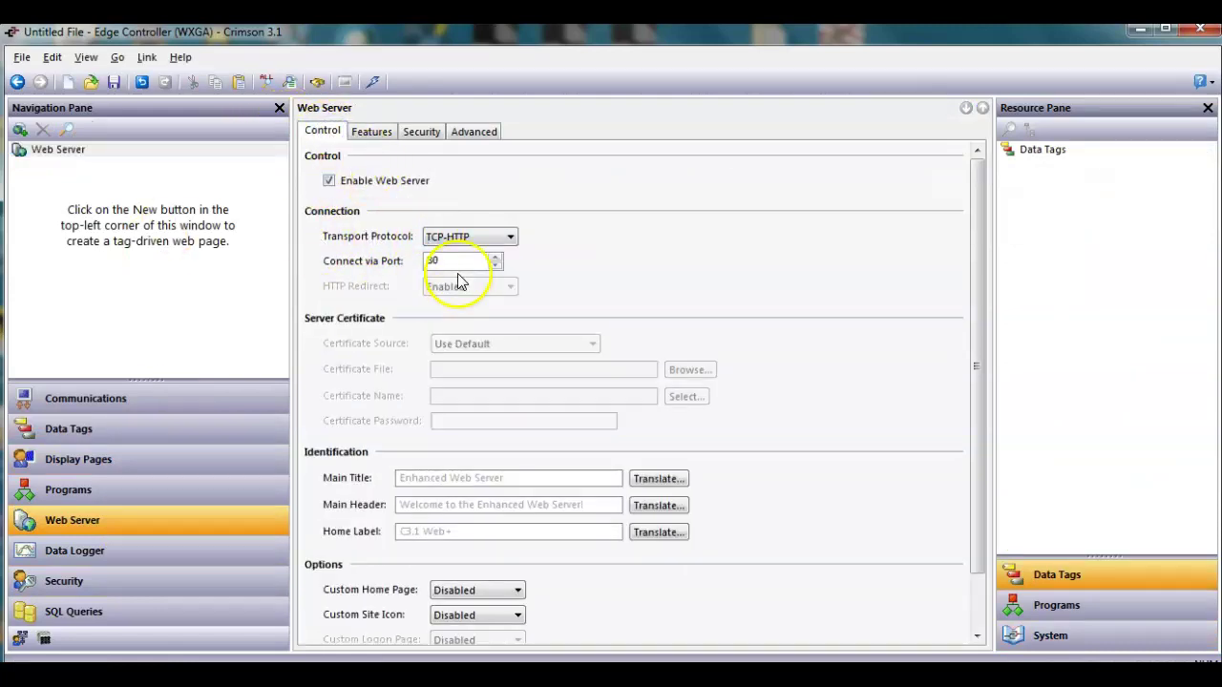
{"action": "left_click", "coordinate": [371, 132]}
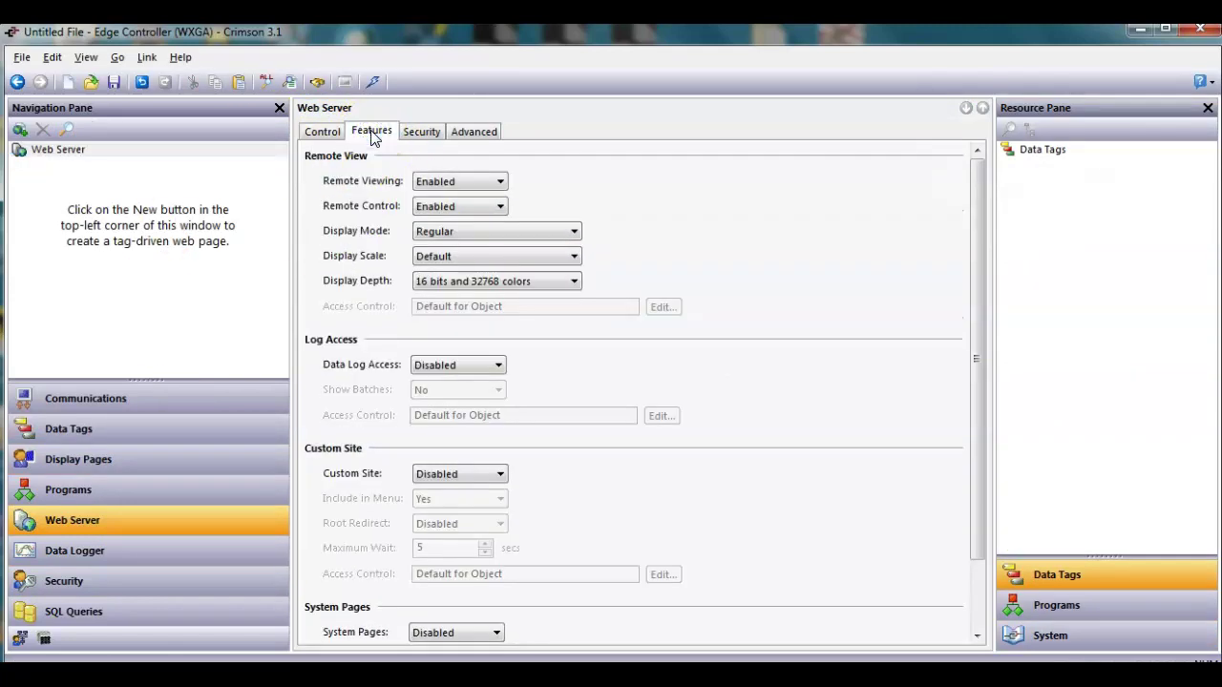
{"action": "left_click", "coordinate": [142, 461]}
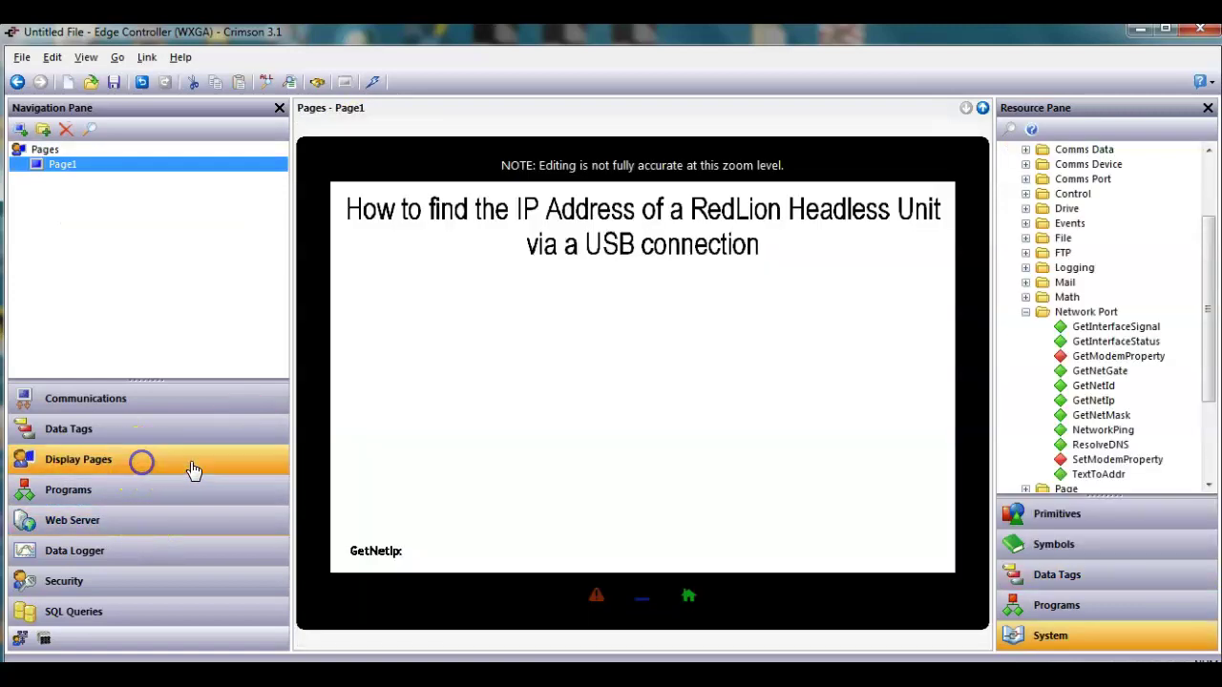
{"action": "left_click", "coordinate": [605, 423]}
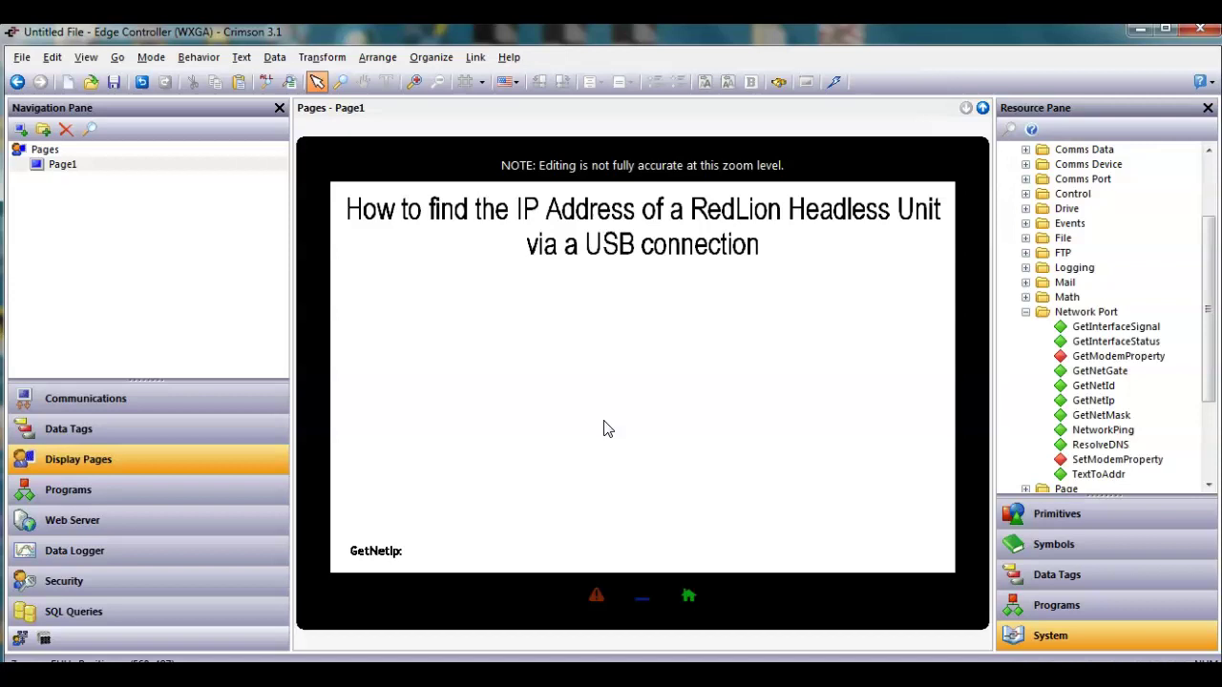
- Send the database to the unit with Update and Link > Send, declining the drive F format prompts
{"action": "left_click", "coordinate": [833, 83]}
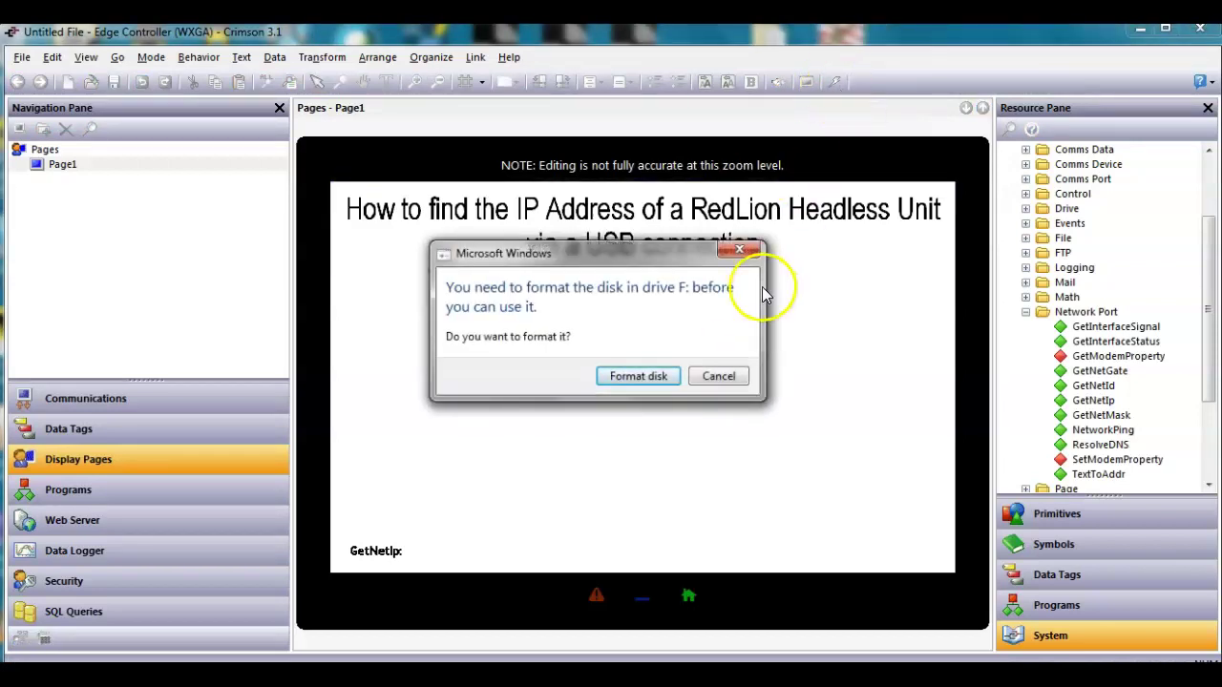
{"action": "left_click", "coordinate": [667, 374]}
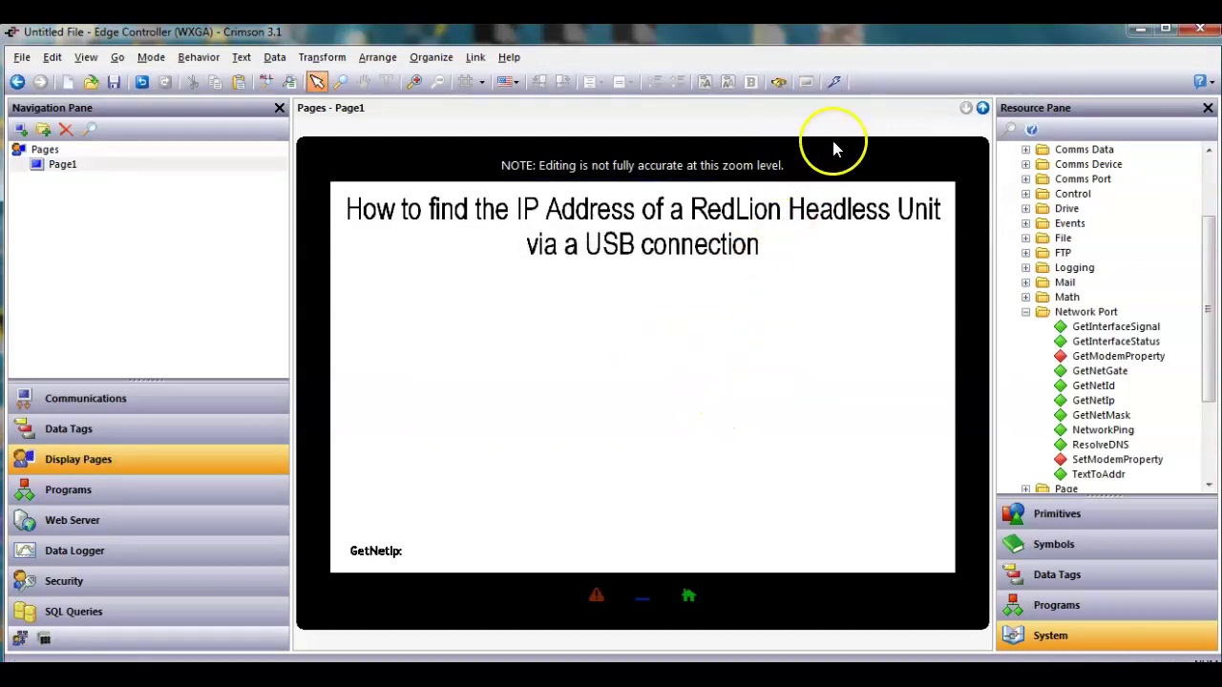
{"action": "left_click", "coordinate": [836, 82]}
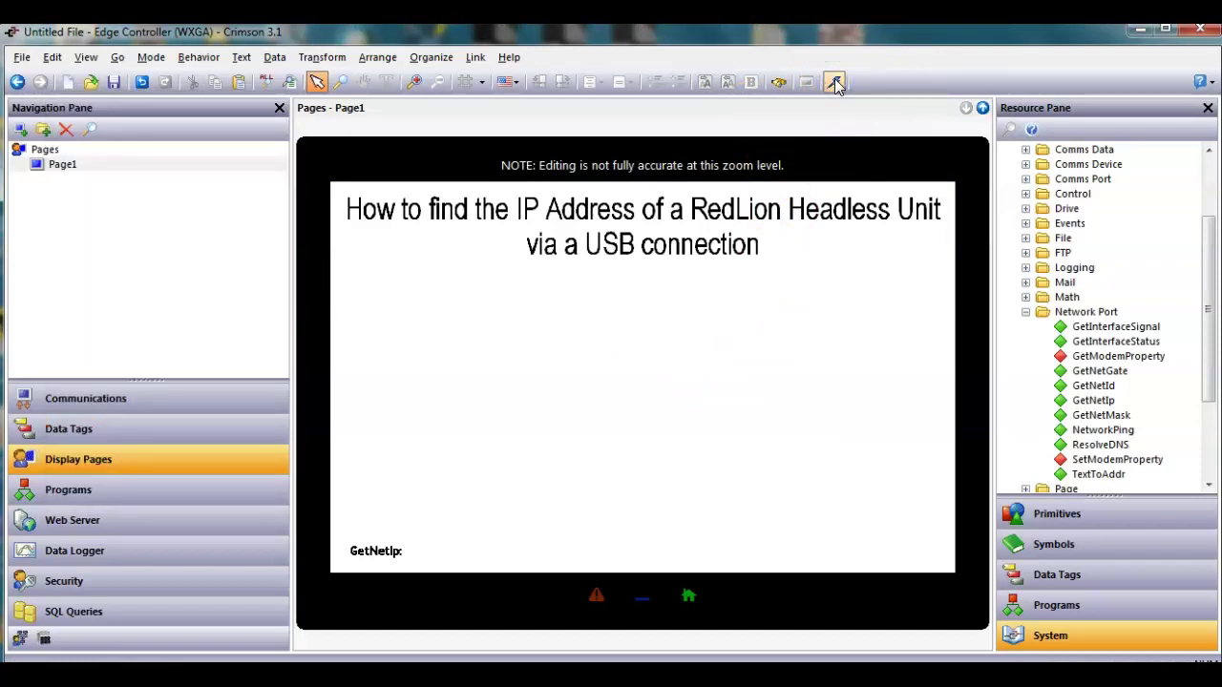
{"action": "left_click", "coordinate": [475, 58]}
{"action": "left_click", "coordinate": [489, 100]}
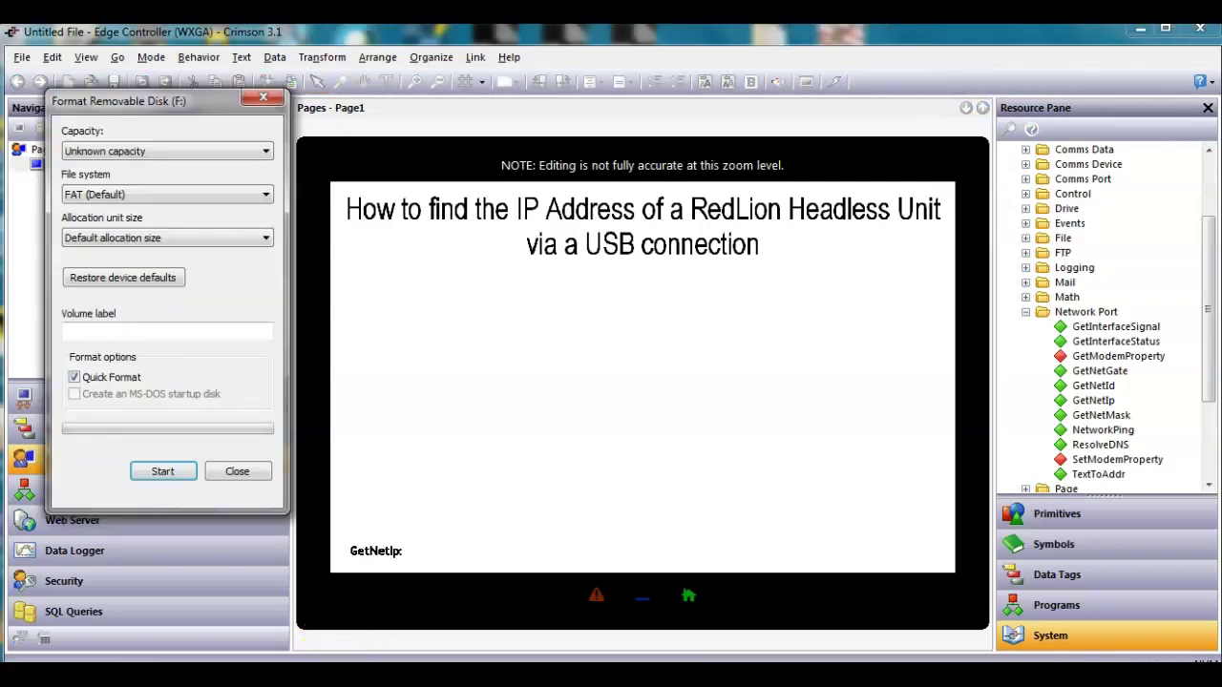
{"action": "left_click", "coordinate": [237, 472]}
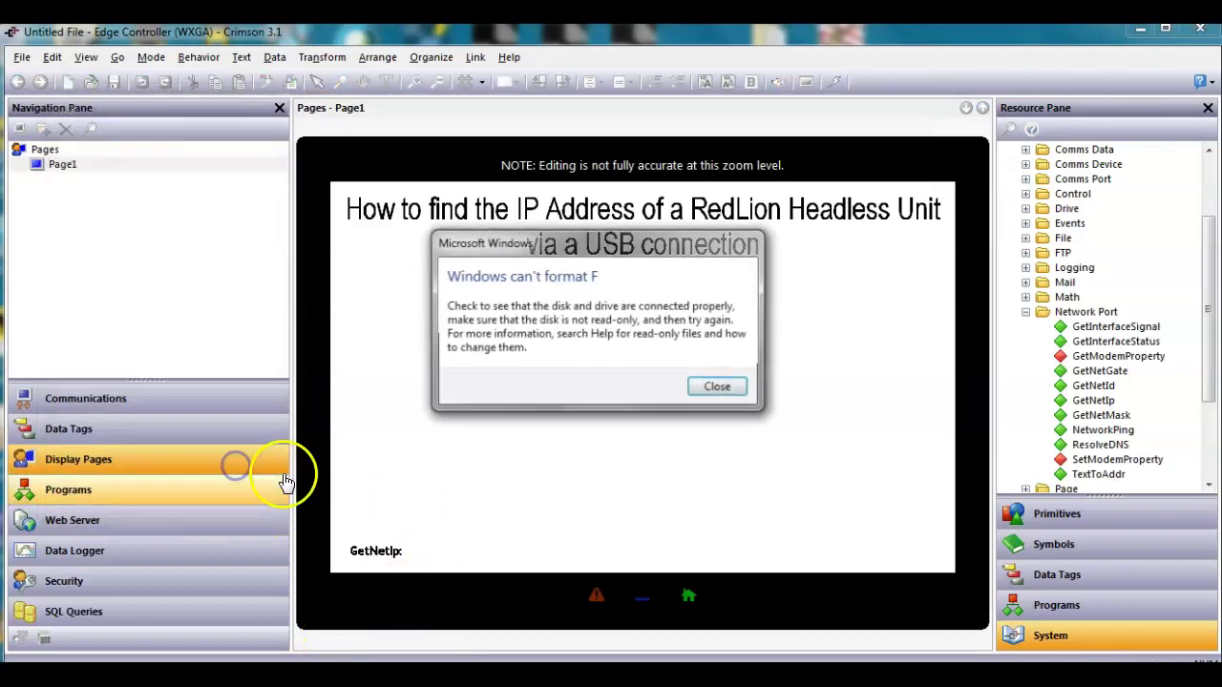
- Dismiss the can't-format message and browse C: > Program Files (x86) > Red Lion Controls > Crimson 3.1 > Utils
{"action": "left_click", "coordinate": [718, 386]}
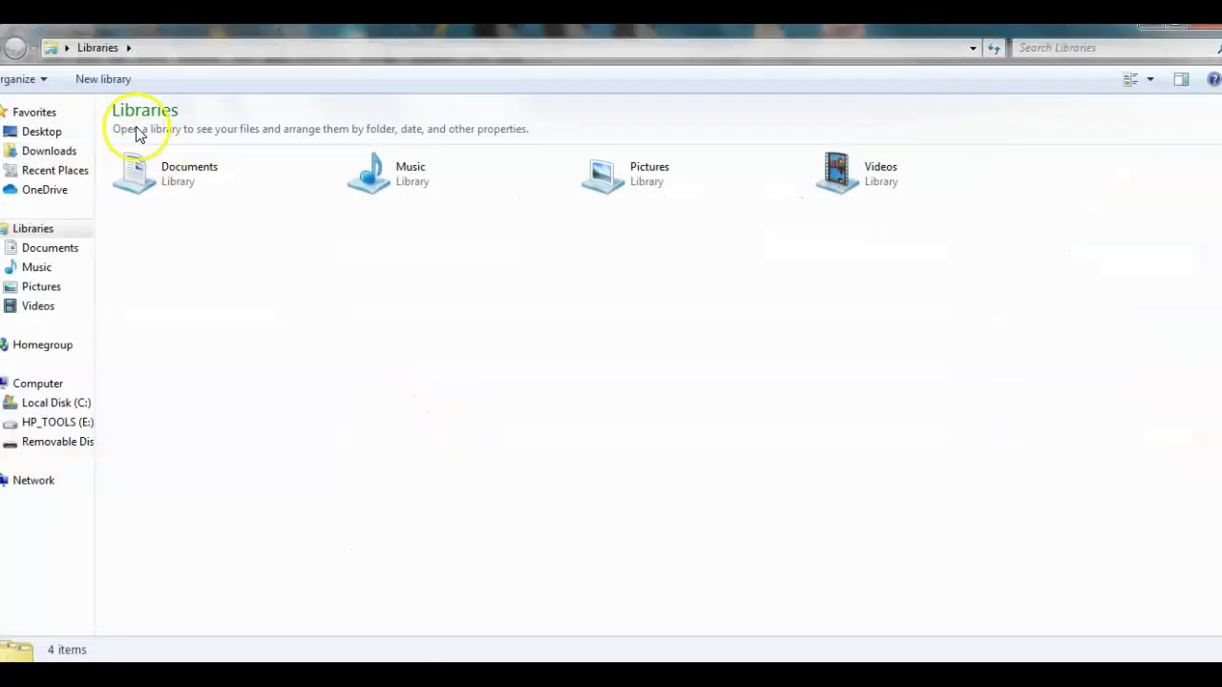
{"action": "double_click", "coordinate": [148, 181]}
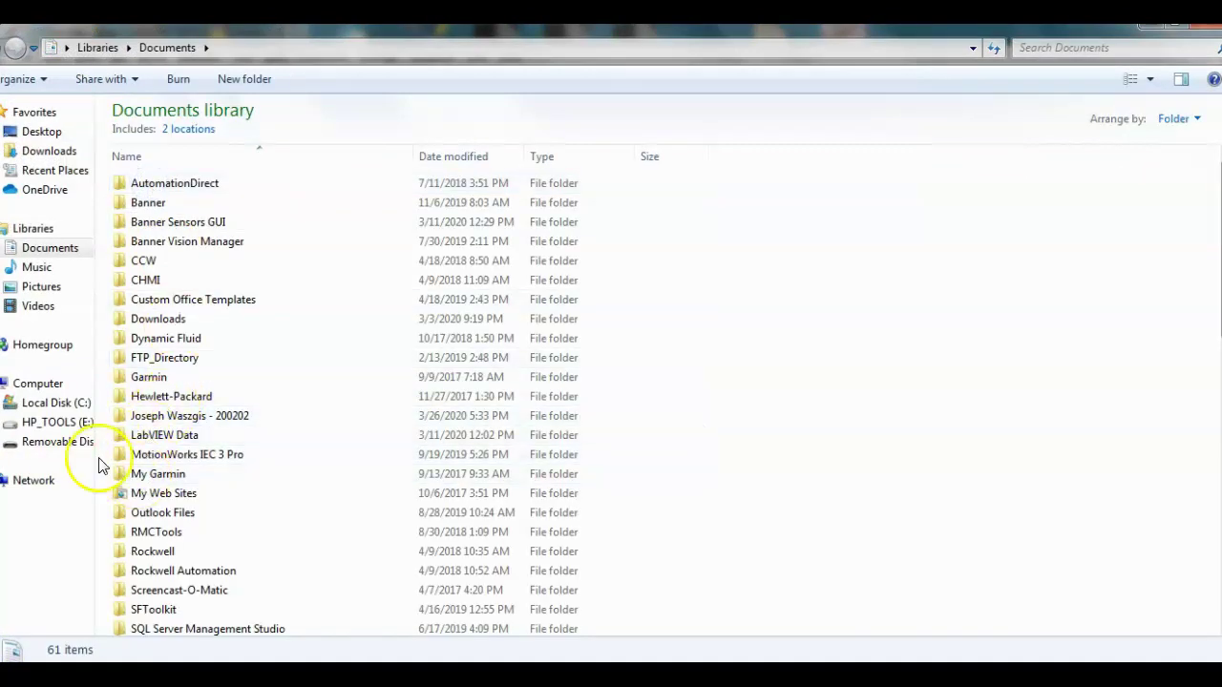
{"action": "left_click", "coordinate": [61, 405]}
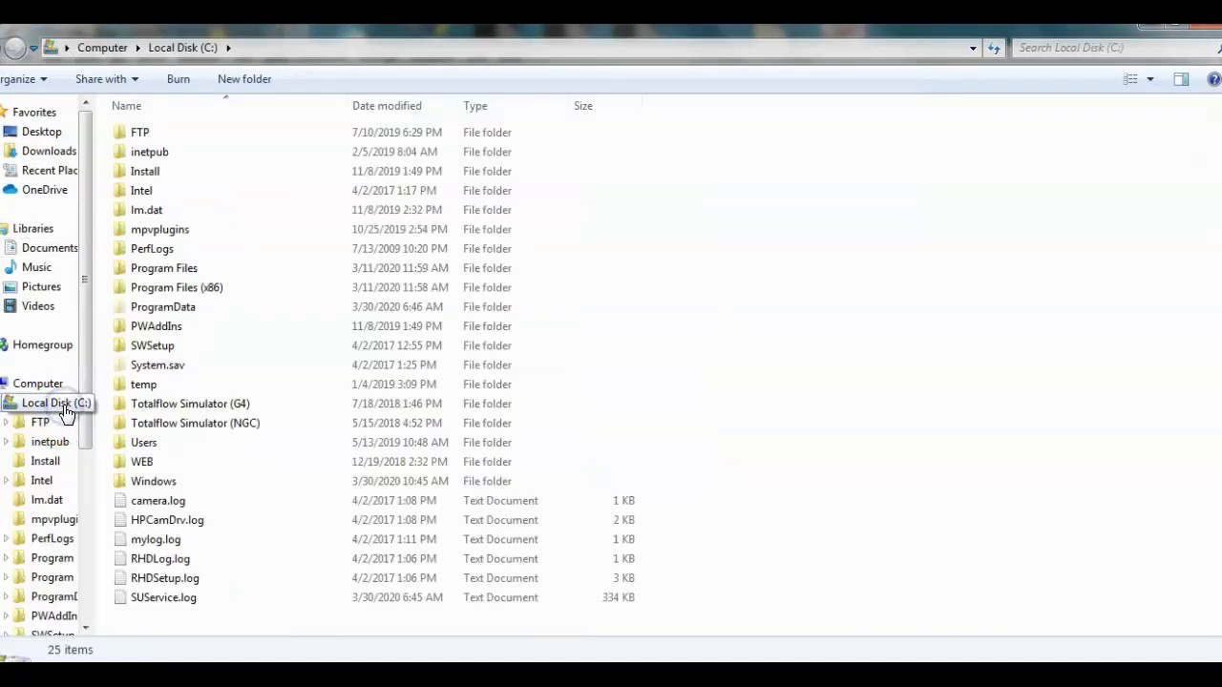
{"action": "double_click", "coordinate": [180, 294]}
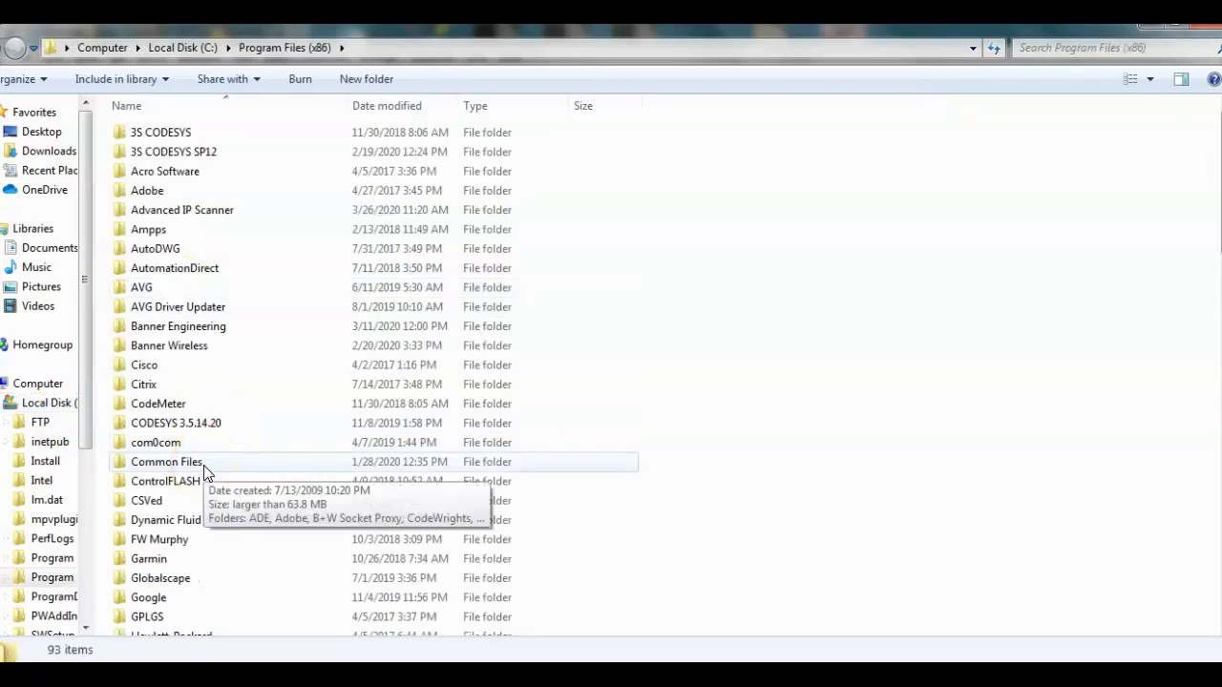
{"action": "scroll", "coordinate": [201, 470], "scroll_direction": "down", "scroll_amount": 16}
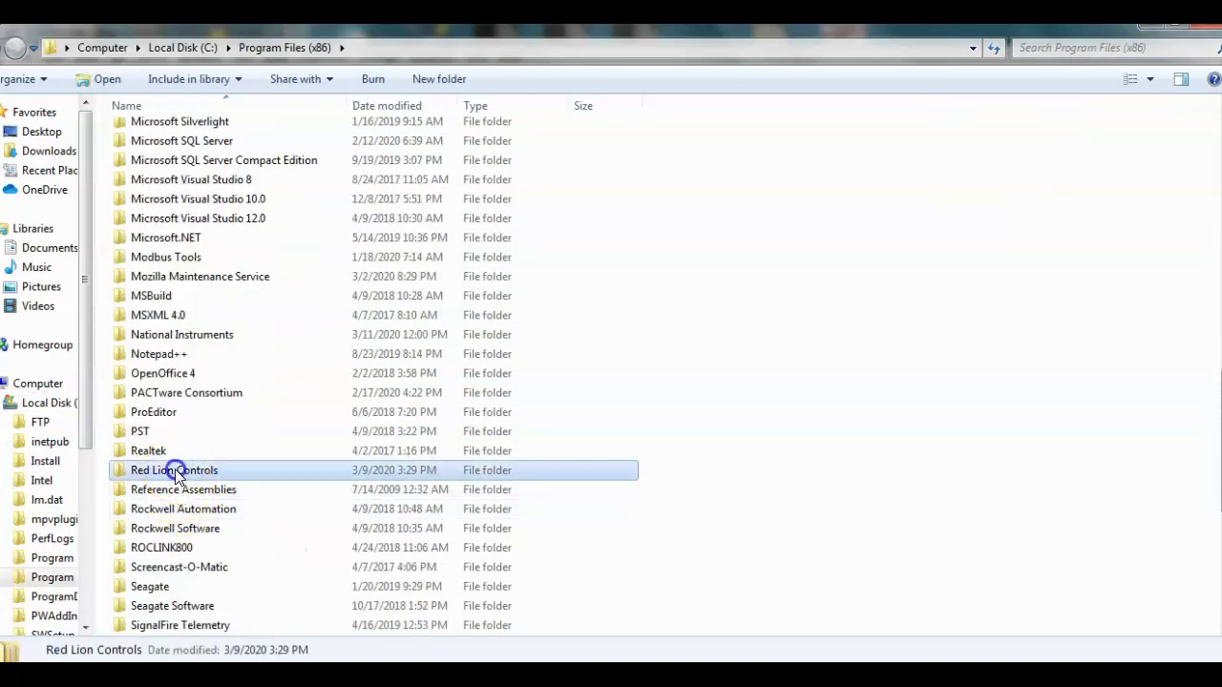
{"action": "double_click", "coordinate": [180, 470]}
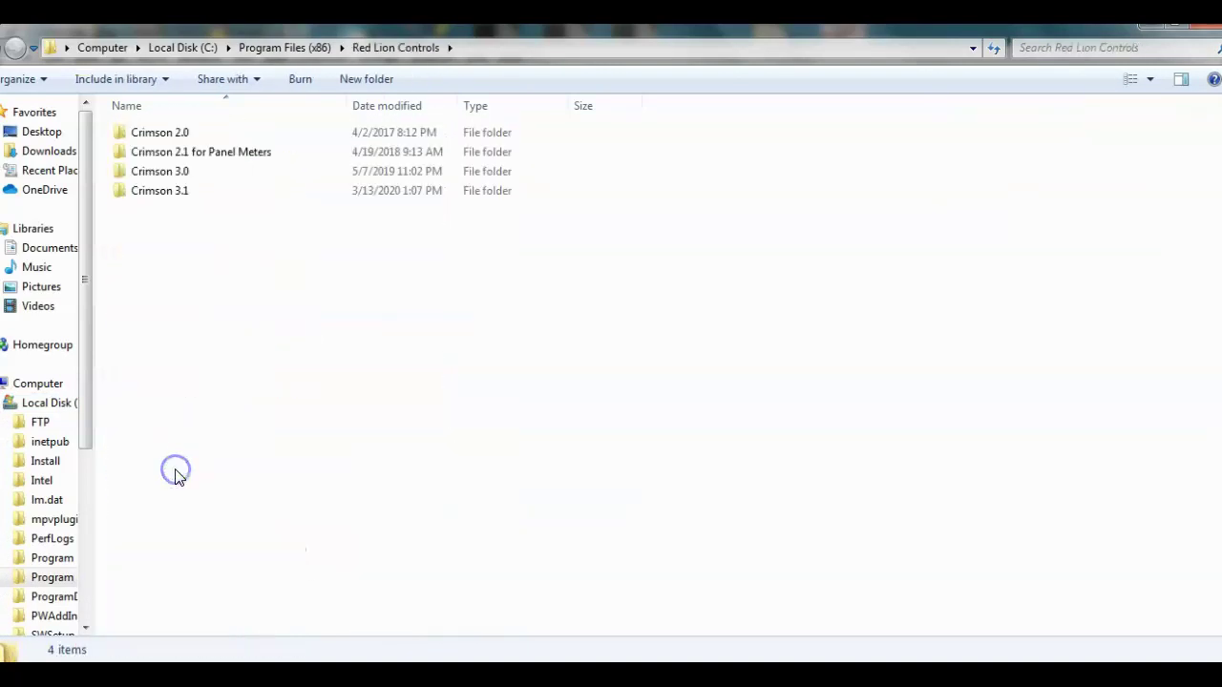
{"action": "double_click", "coordinate": [176, 194]}
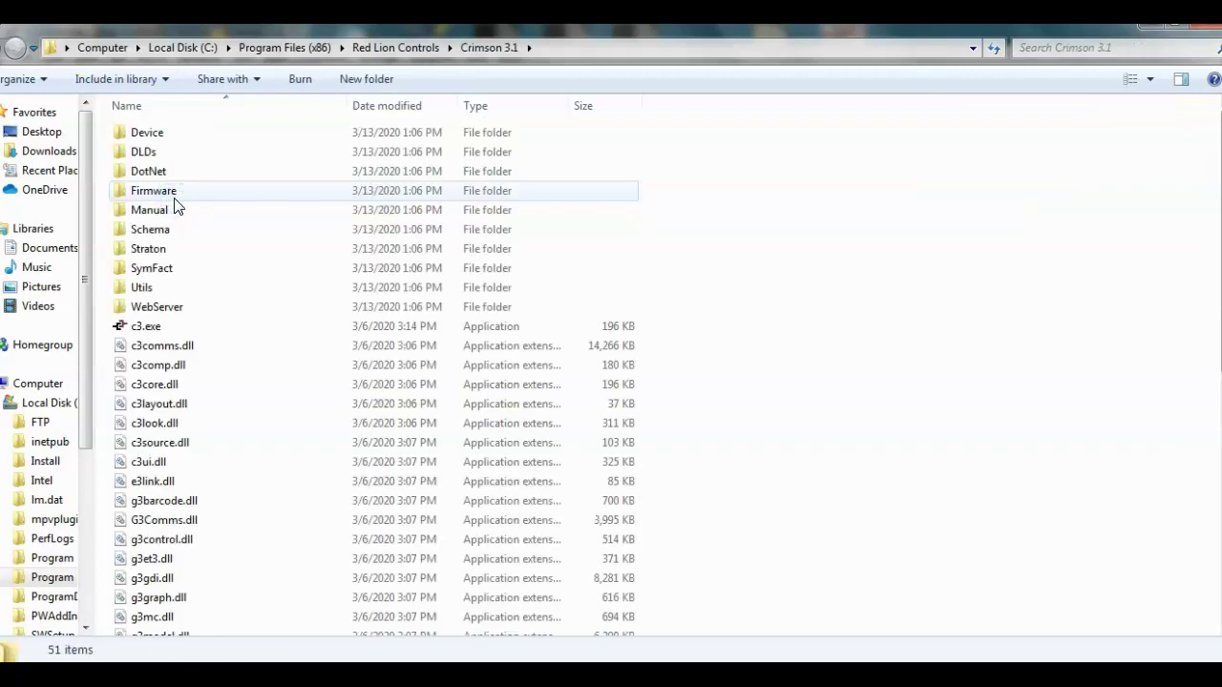
{"action": "left_click", "coordinate": [170, 289]}
{"action": "double_click", "coordinate": [170, 289]}
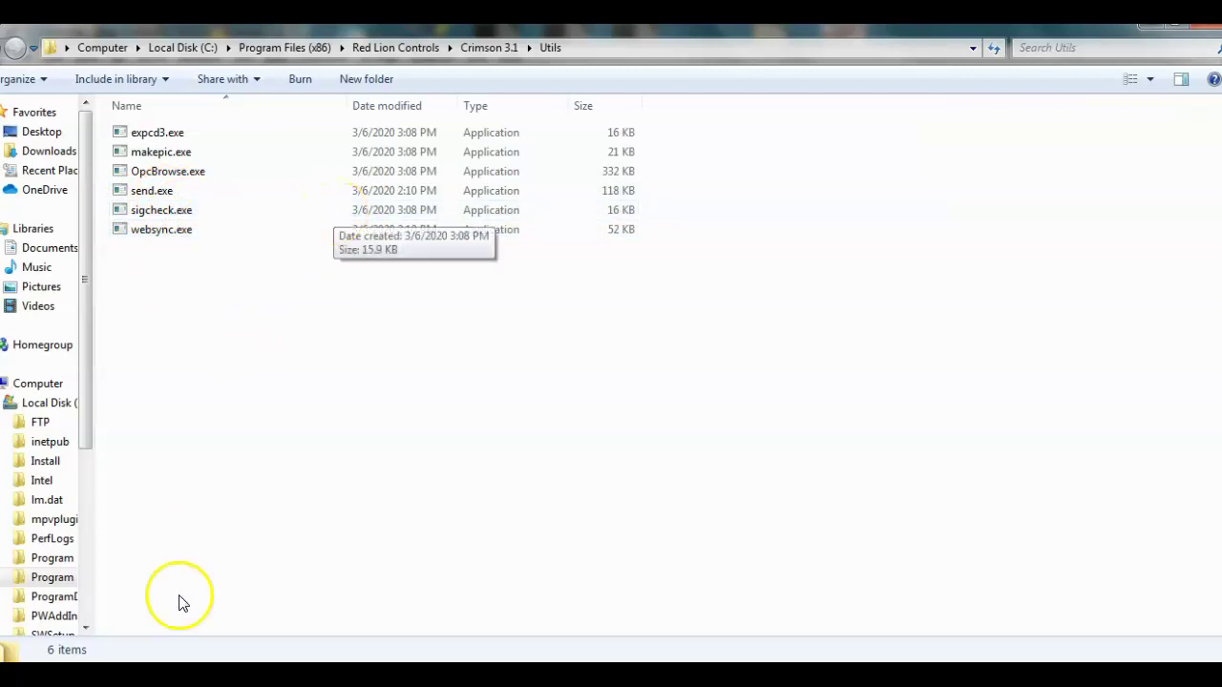
- Launch Command Prompt by searching 'cmd' from Start, and move its window into view
{"action": "left_click", "coordinate": [29, 673]}
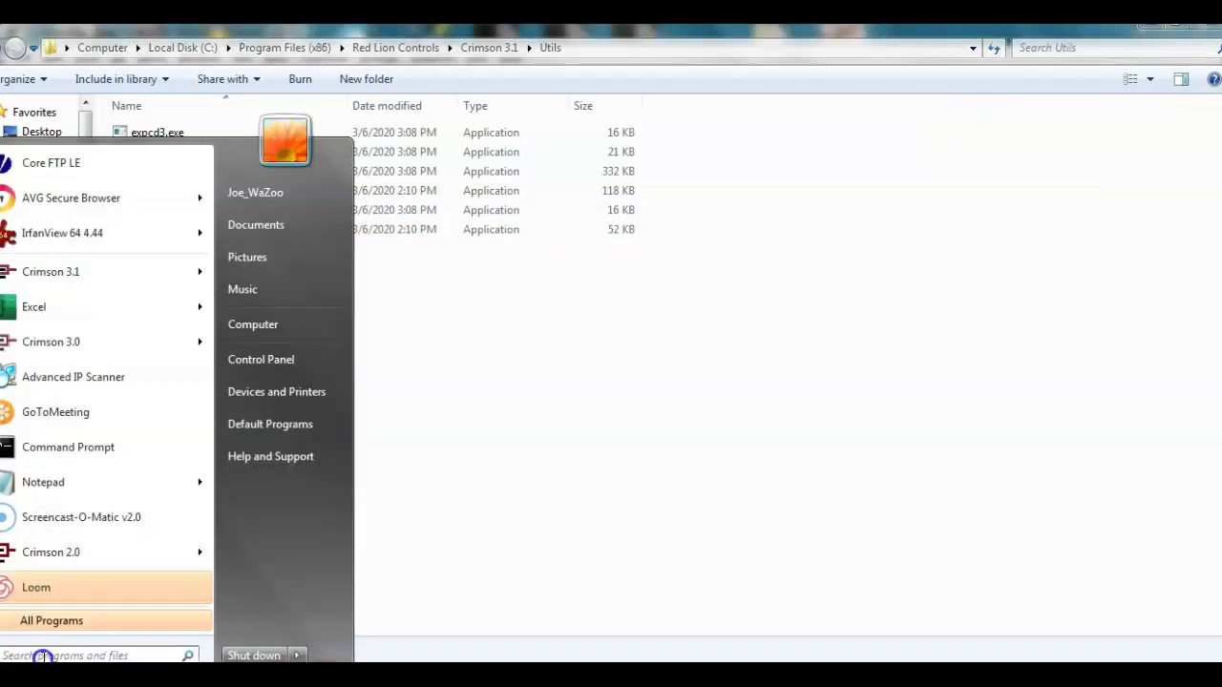
{"action": "type", "text": "cmd"}
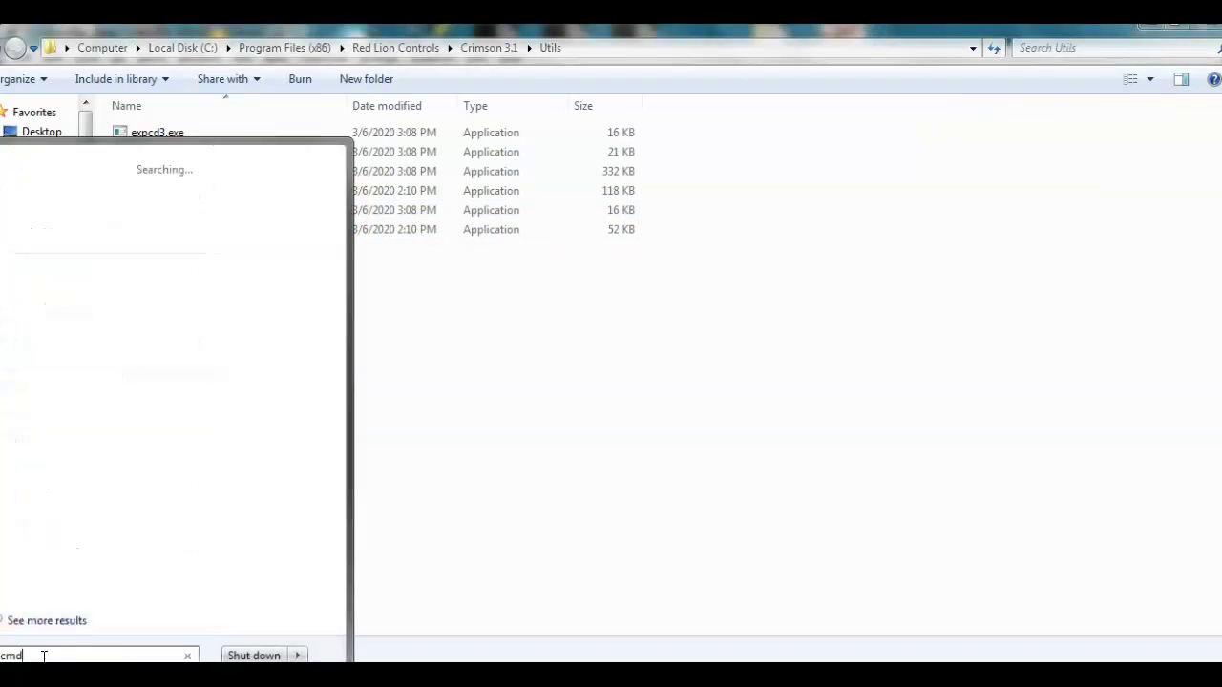
{"action": "key", "text": "Return"}
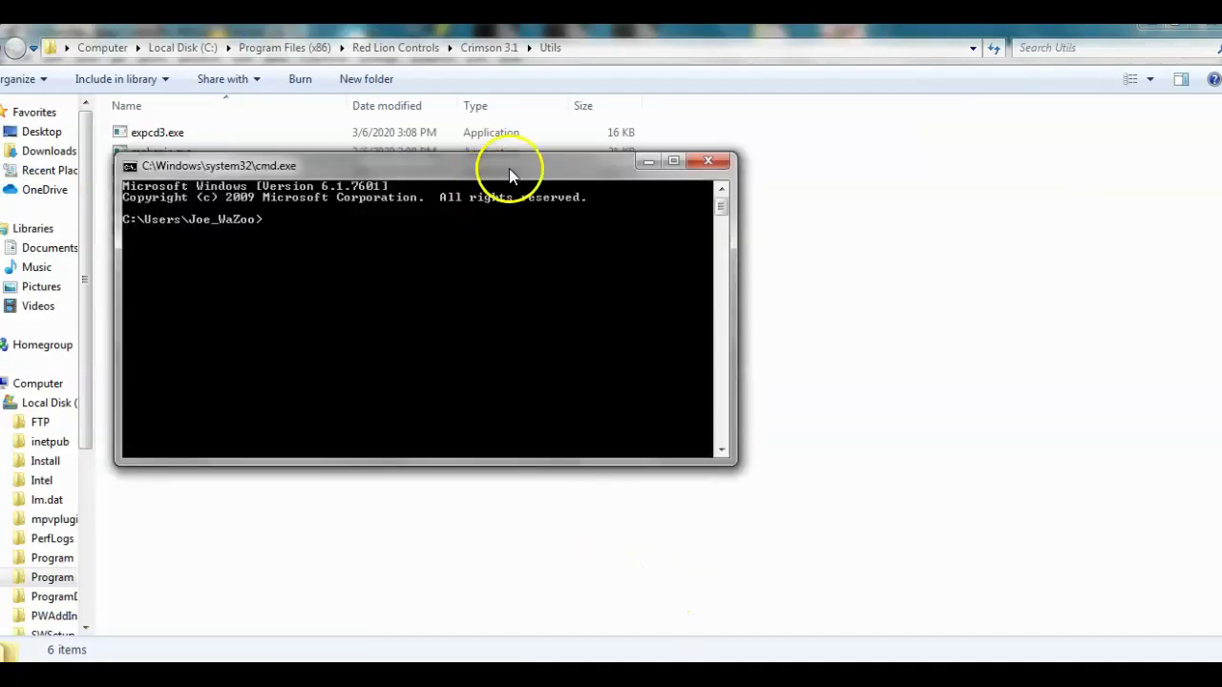
{"action": "left_click_drag", "start_coordinate": [516, 161], "coordinate": [668, 217]}
- Run cd/ to move the console to the C:\ root
{"action": "type", "text": "cd"}
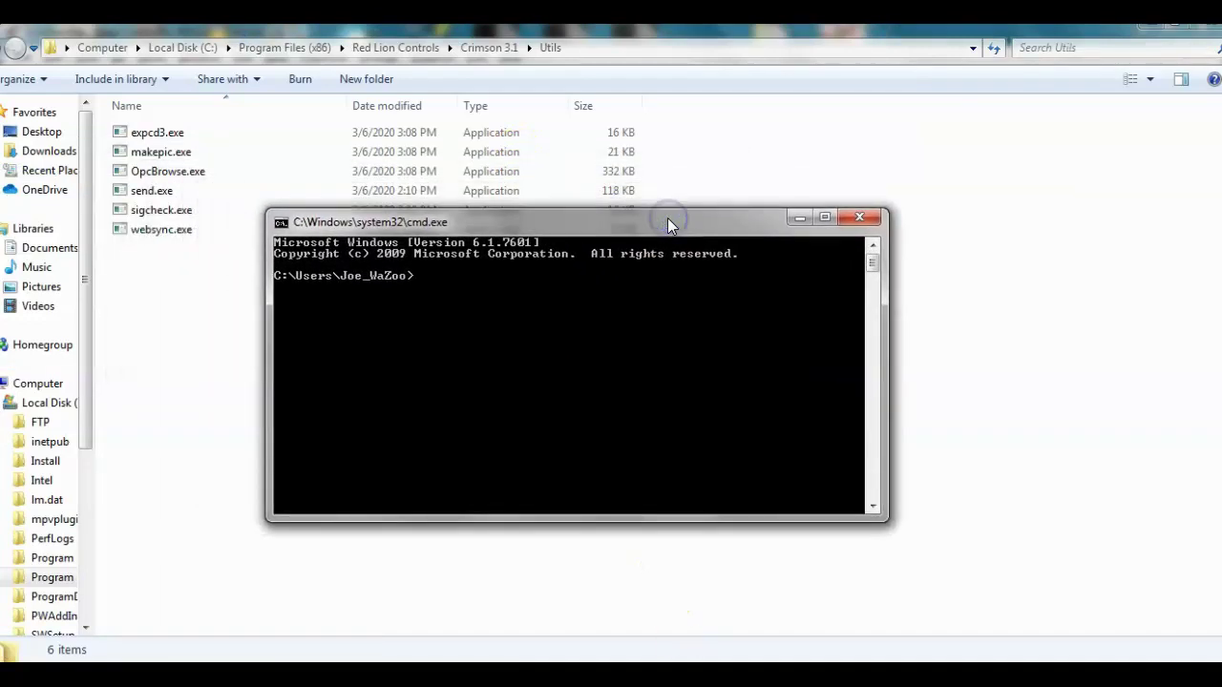
{"action": "type", "text": "/"}
{"action": "key", "text": "Return"}
{"action": "left_click_drag", "start_coordinate": [668, 218], "coordinate": [708, 288]}
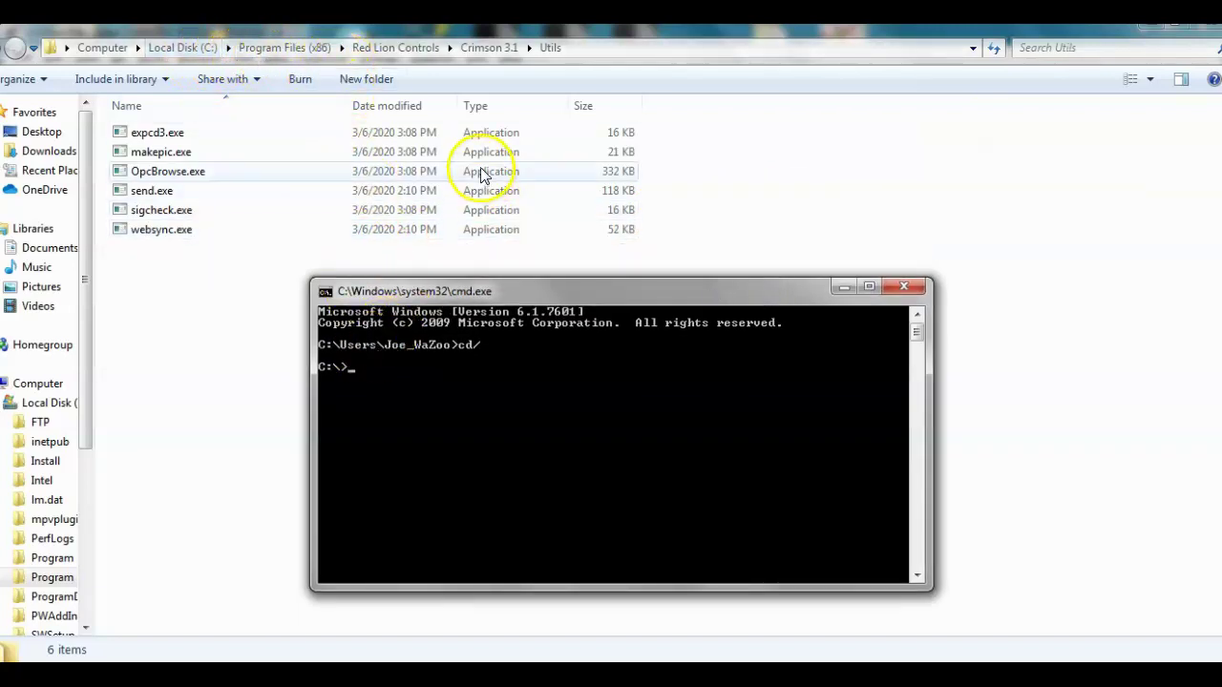
- Copy the Utils folder's full path from the Explorer address bar
{"action": "left_click", "coordinate": [603, 48]}
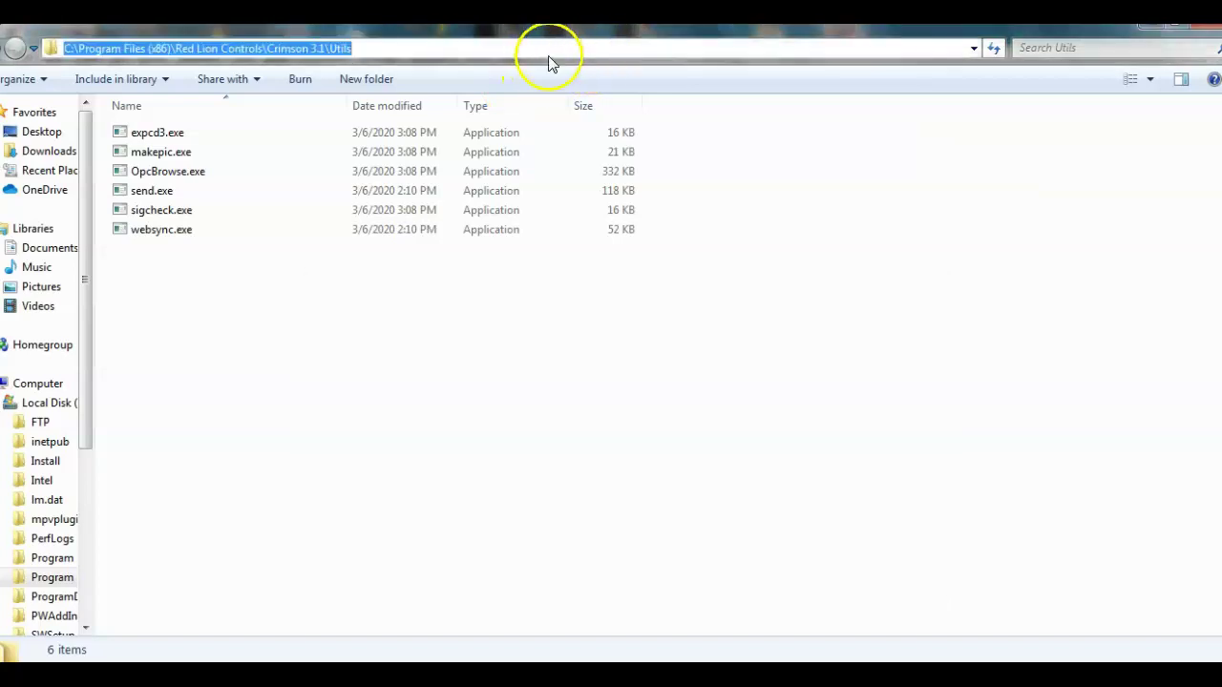
{"action": "left_click", "coordinate": [559, 47]}
{"action": "left_click", "coordinate": [616, 279]}
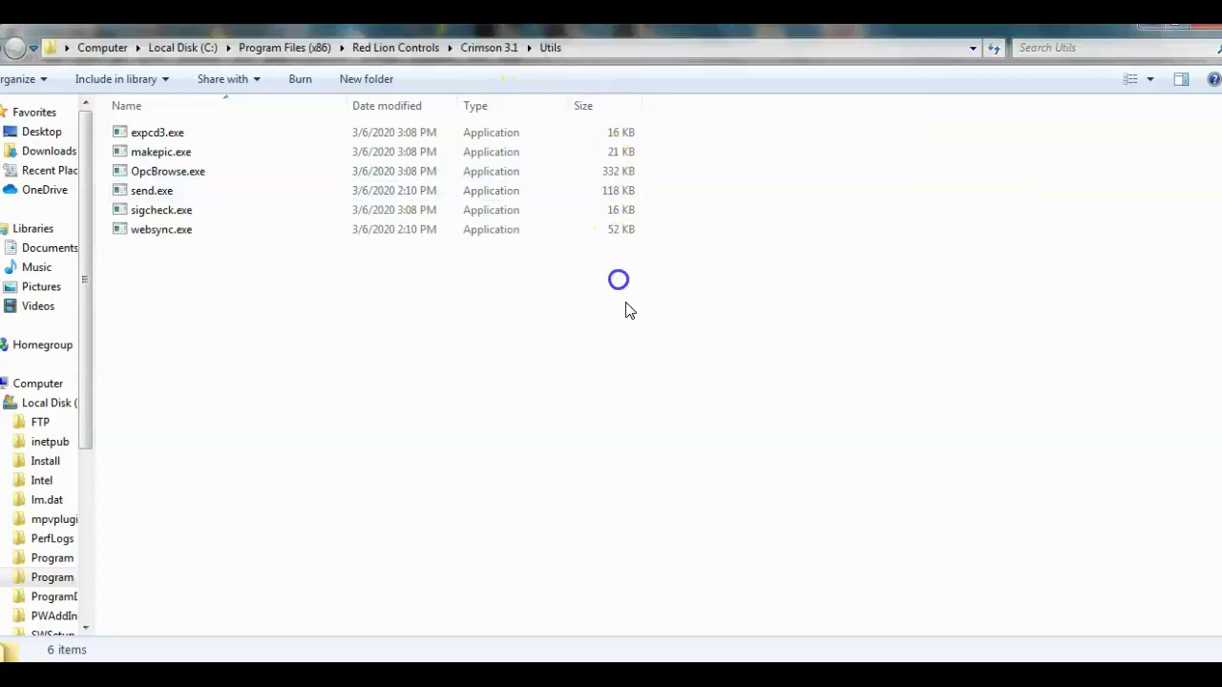
{"action": "left_click", "coordinate": [637, 48]}
{"action": "key", "text": "cmd+c"}
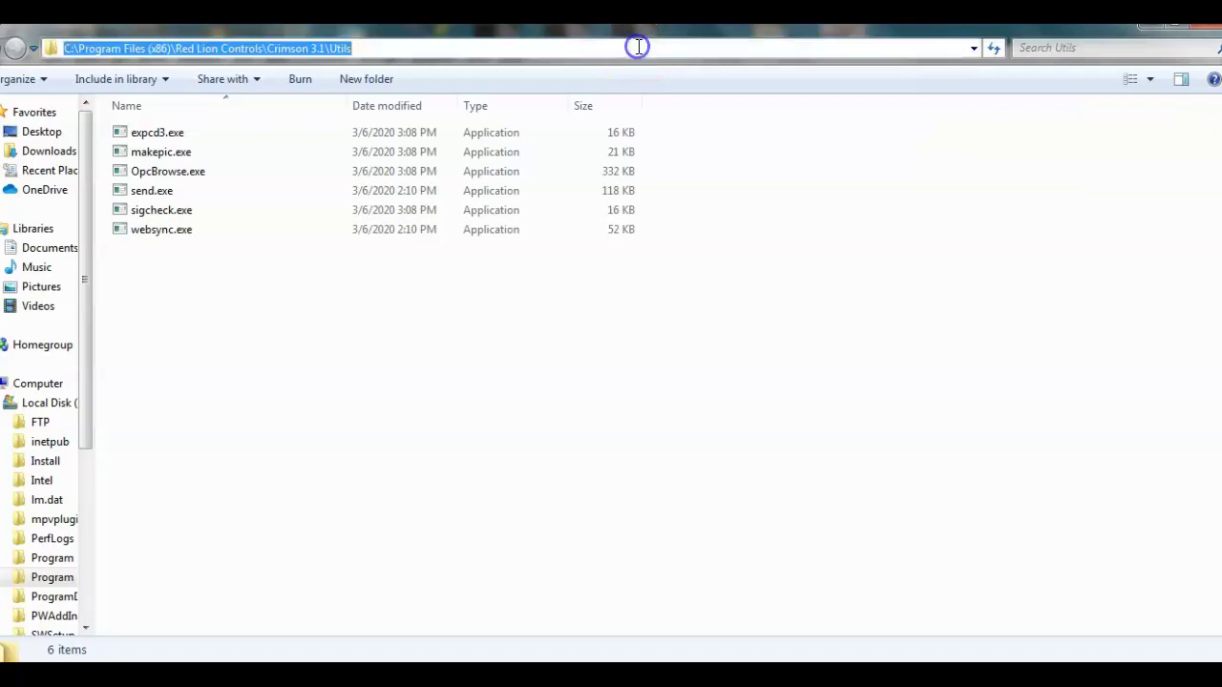
{"action": "right_click", "coordinate": [277, 48]}
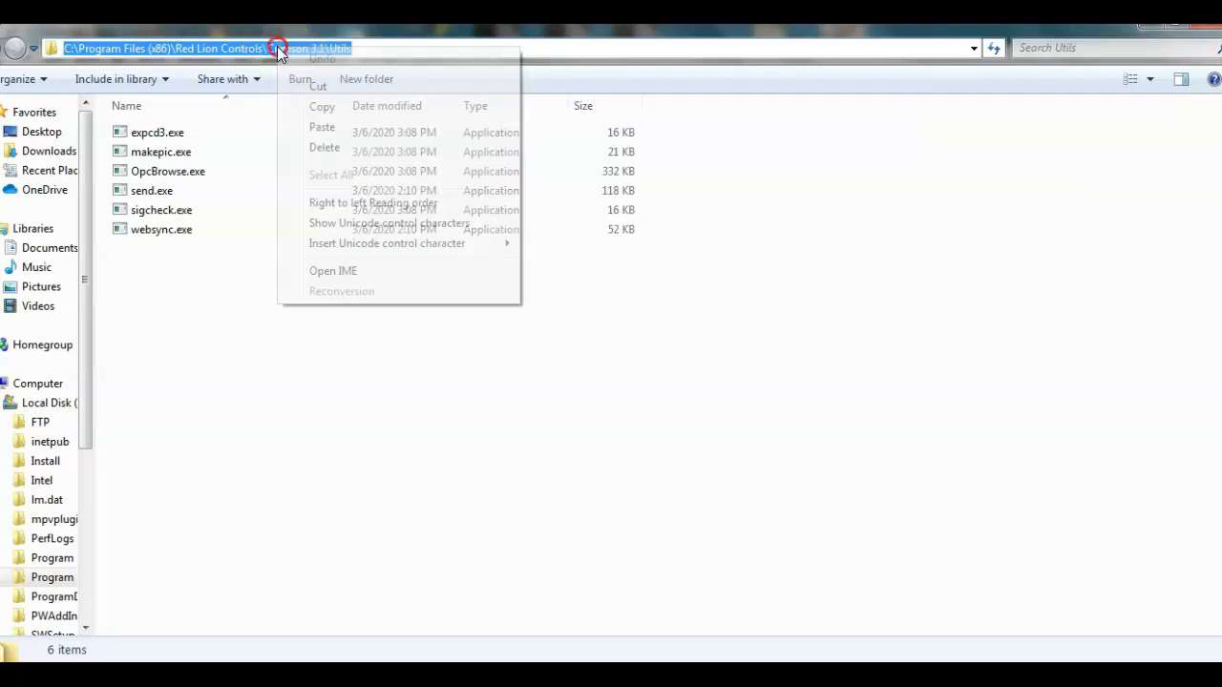
{"action": "left_click", "coordinate": [323, 106]}
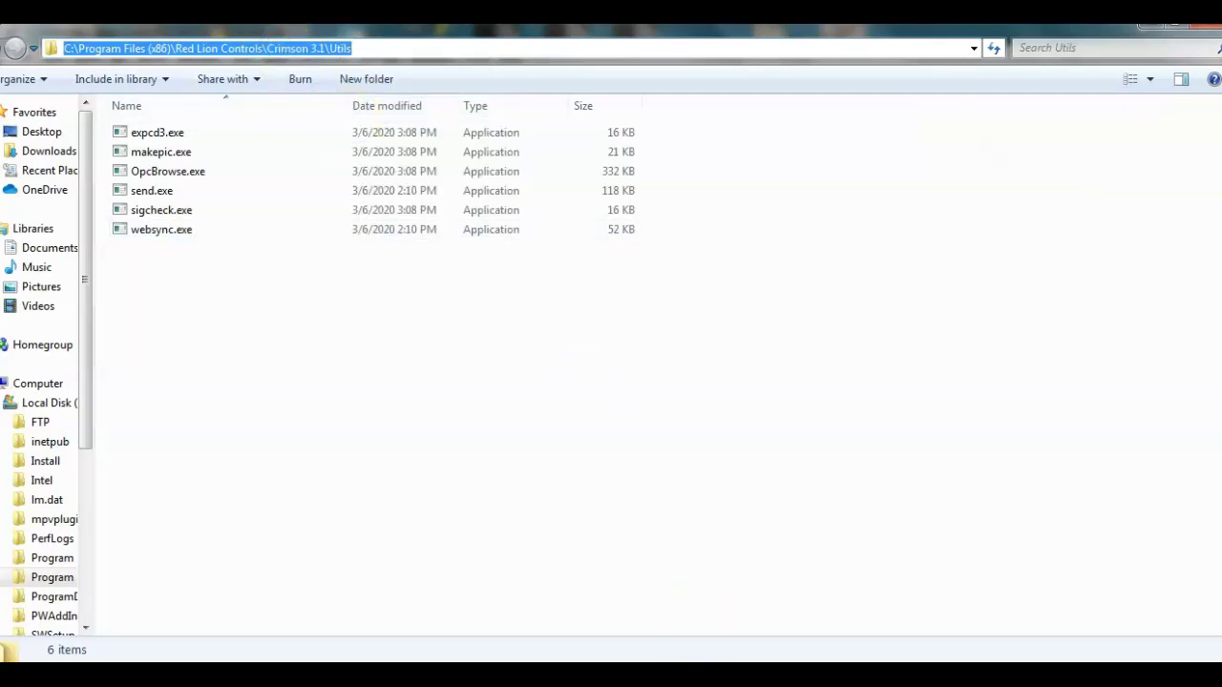
- In the console, run cd with the pasted Utils path to enter that folder
{"action": "key", "text": "alt+Tab"}
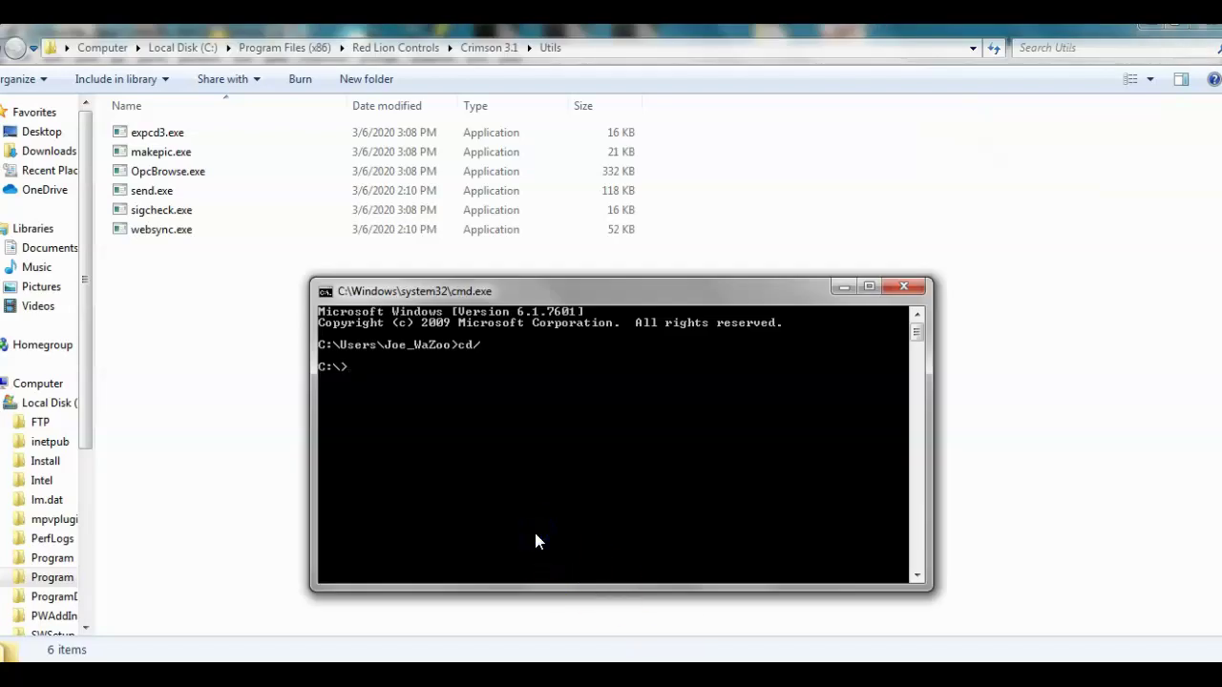
{"action": "type", "text": "cd"}
{"action": "right_click", "coordinate": [402, 374]}
{"action": "left_click", "coordinate": [447, 426]}
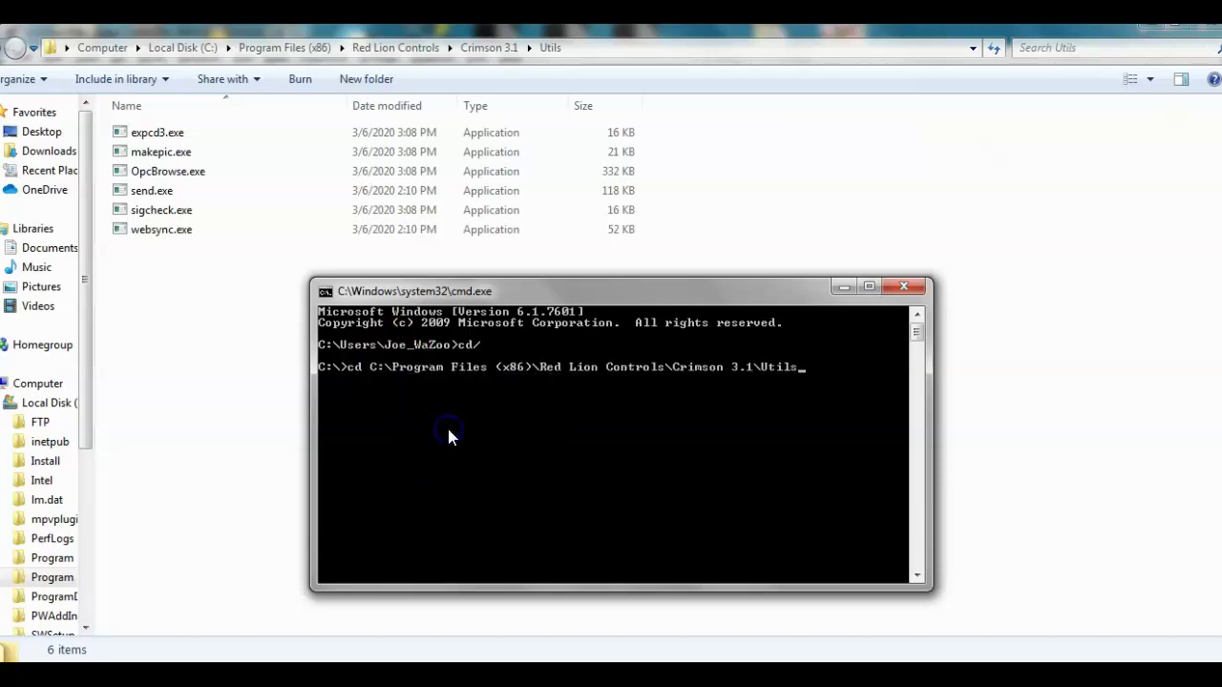
{"action": "key", "text": "Return"}
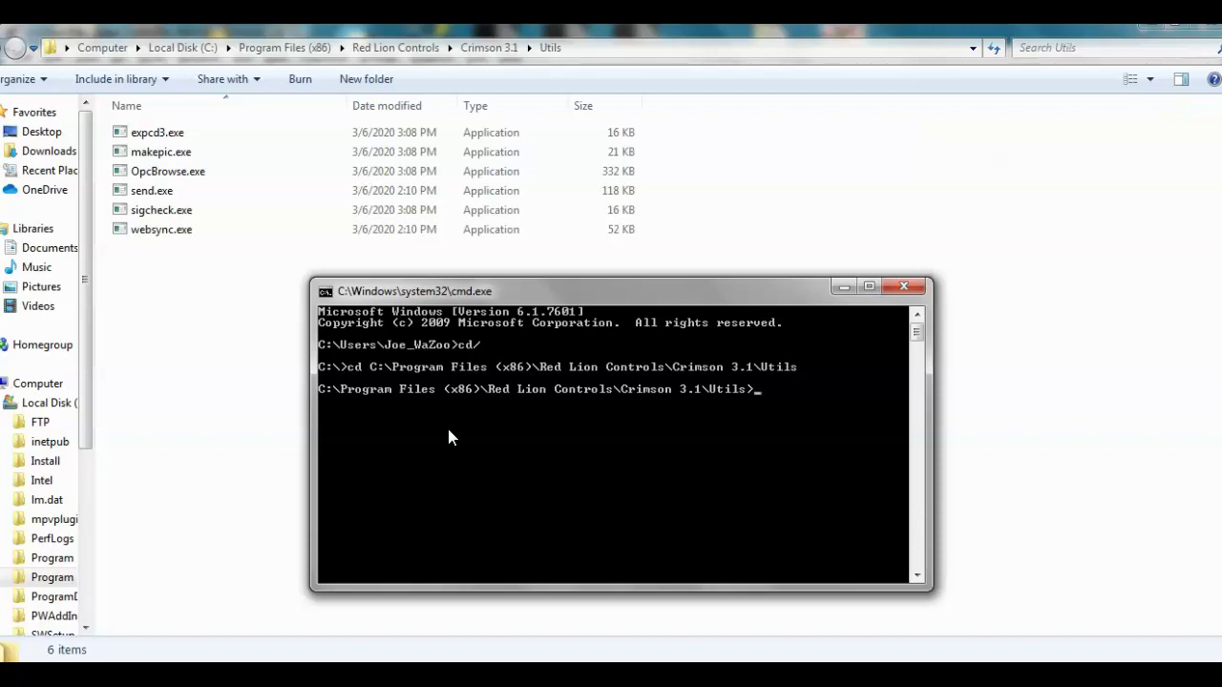
- Run send -usb -ip 0, which reads IP 127.0.0.1
{"action": "type", "text": "send -usb -ip 0"}
{"action": "key", "text": "Return"}
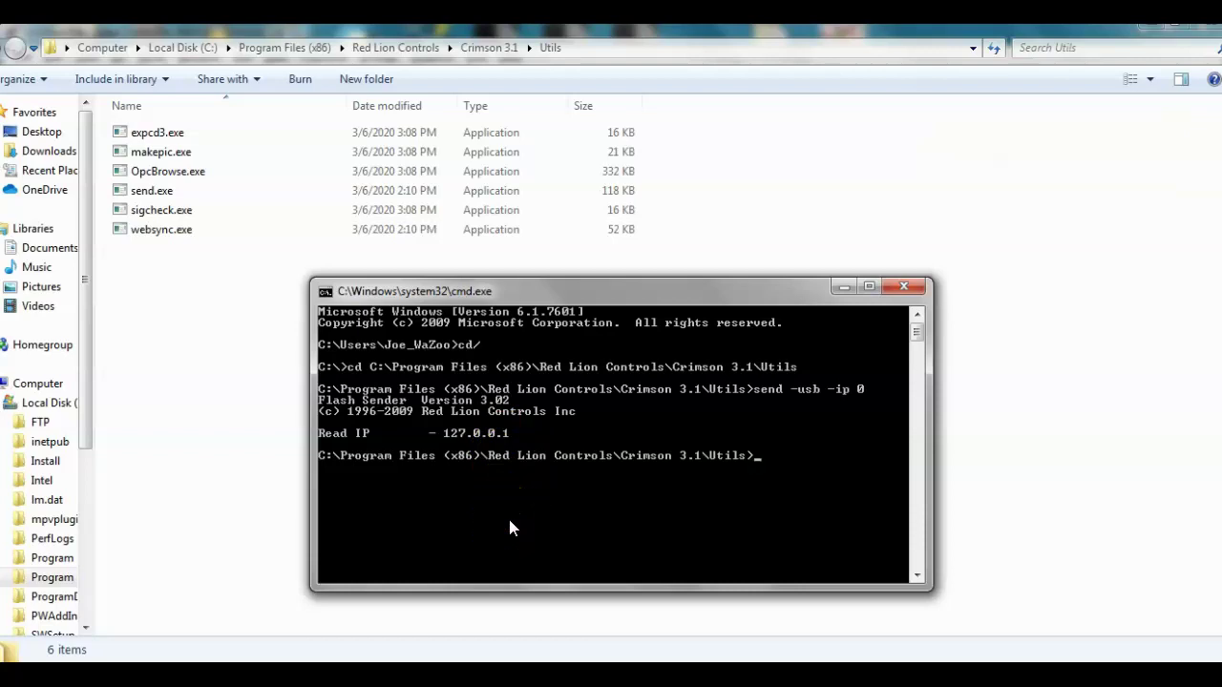
- Rerun the query as send -usb -ip 1, which returns only an asterisk
{"action": "key", "text": "Up"}
{"action": "key", "text": "BackSpace"}
{"action": "type", "text": "1"}
{"action": "key", "text": "Return"}
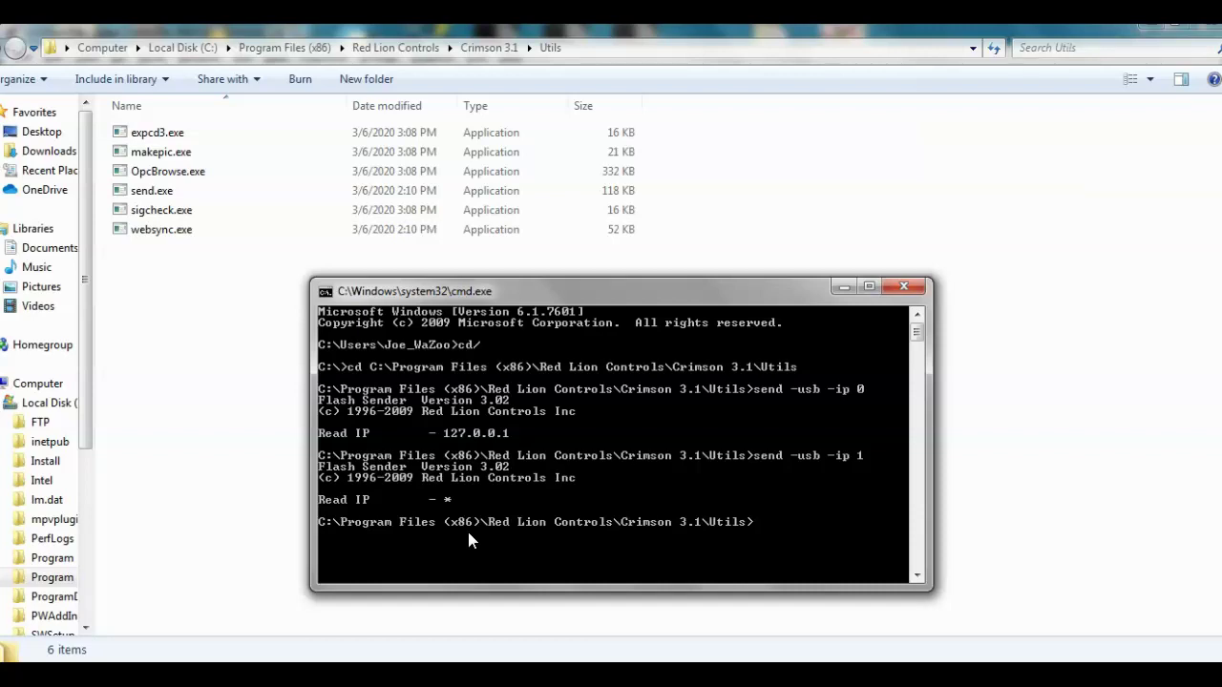
- Rerun send -usb -ip 1 five times until Read IP shows 192.168.1.26
{"action": "key", "text": "Up"}
{"action": "key", "text": "Return"}
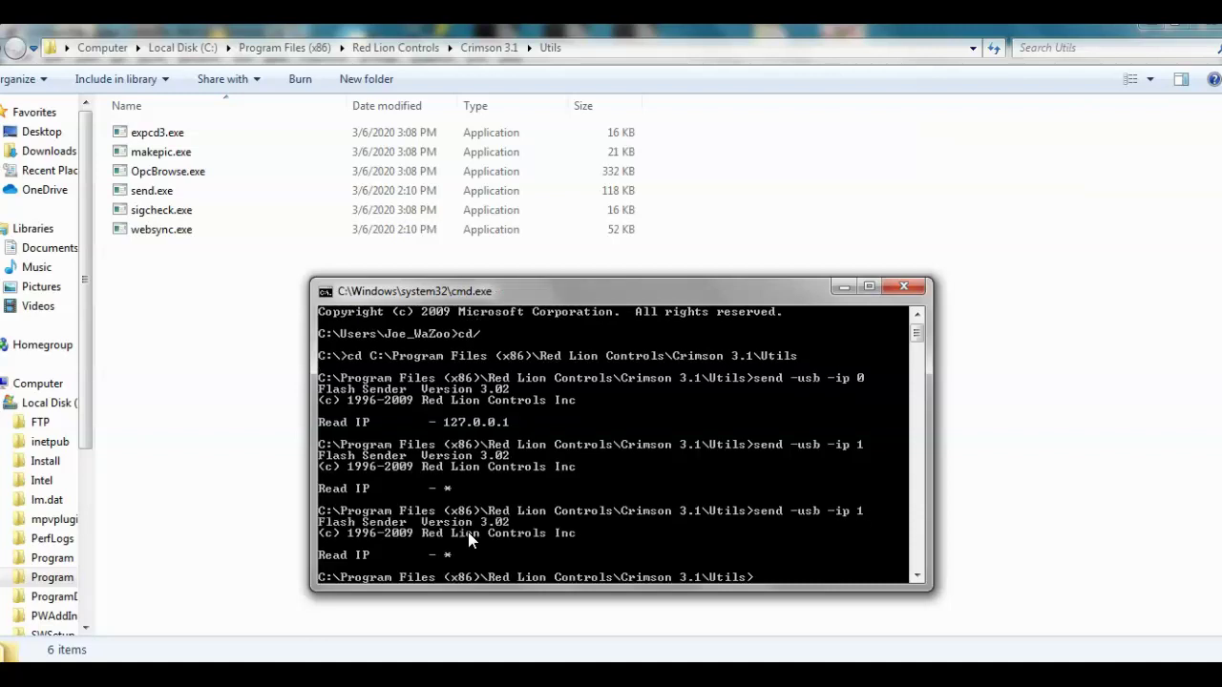
{"action": "left_click", "coordinate": [452, 581]}
{"action": "key", "text": "Up"}
{"action": "key", "text": "Return"}
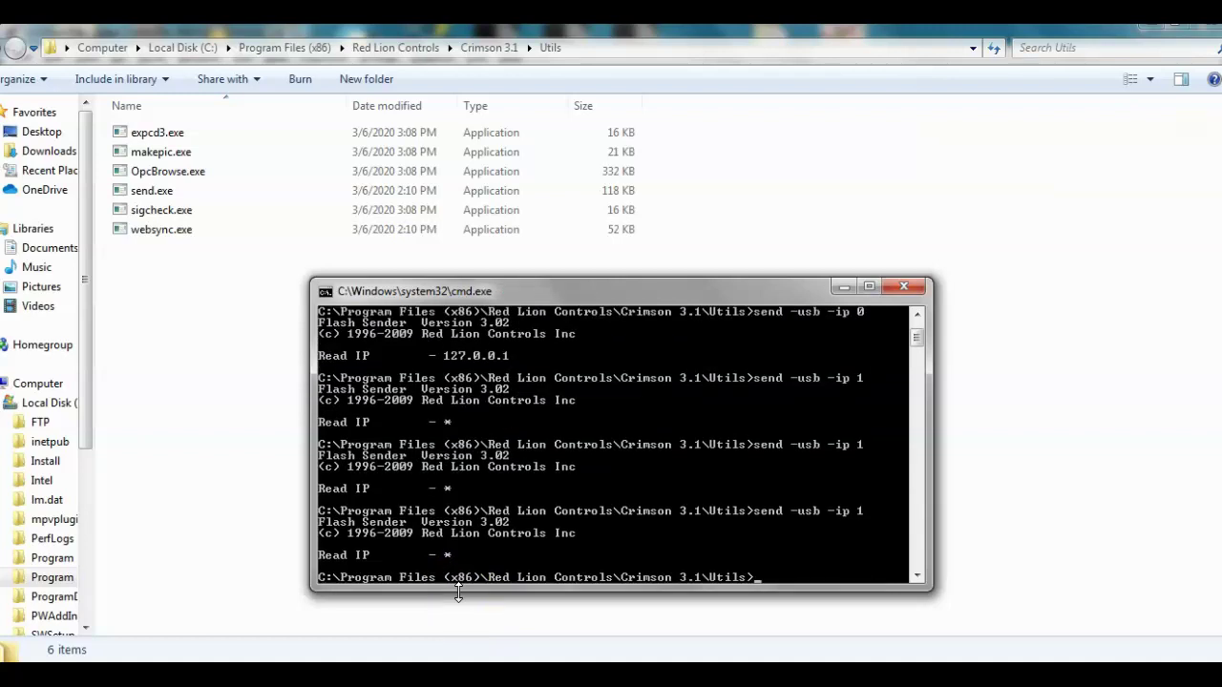
{"action": "key", "text": "Up"}
{"action": "key", "text": "Return"}
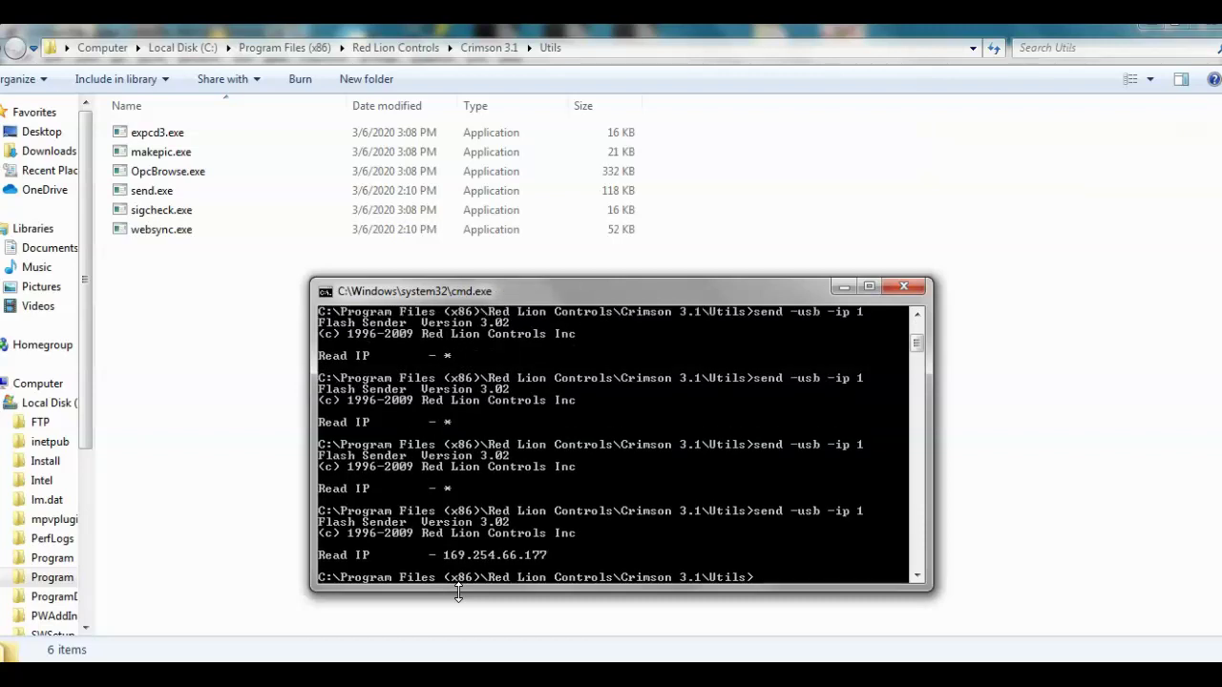
{"action": "left_click", "coordinate": [483, 572]}
{"action": "key", "text": "Up"}
{"action": "key", "text": "Return"}
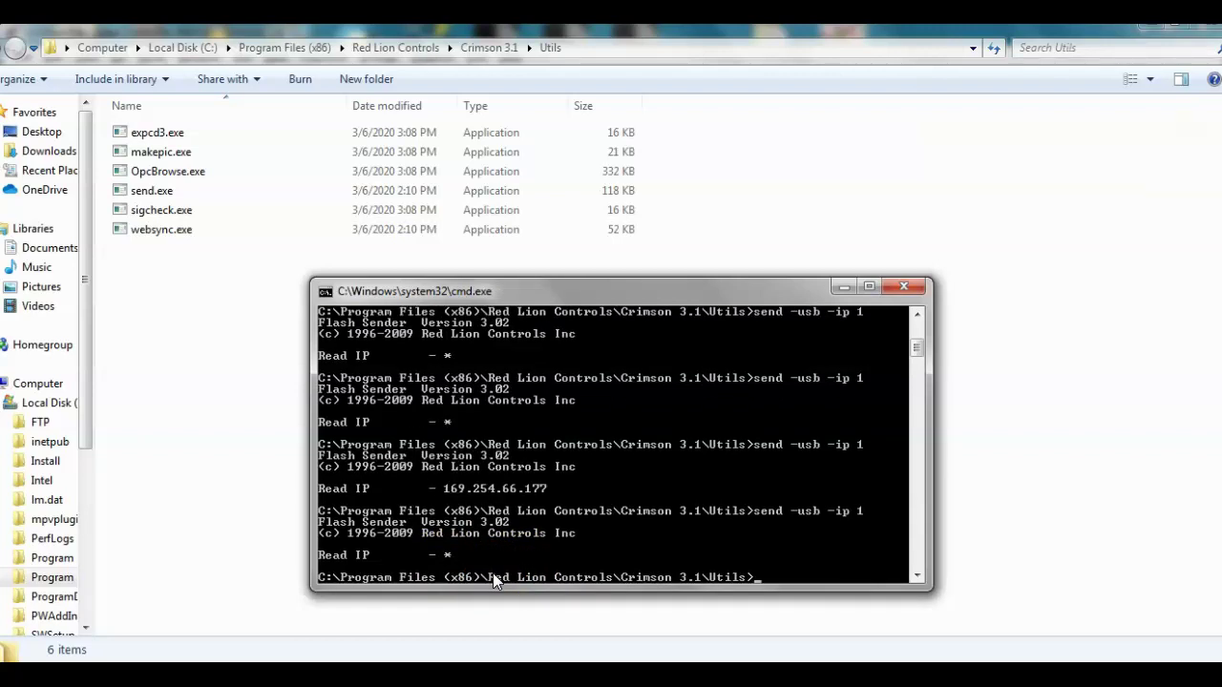
{"action": "key", "text": "Up"}
{"action": "key", "text": "Return"}
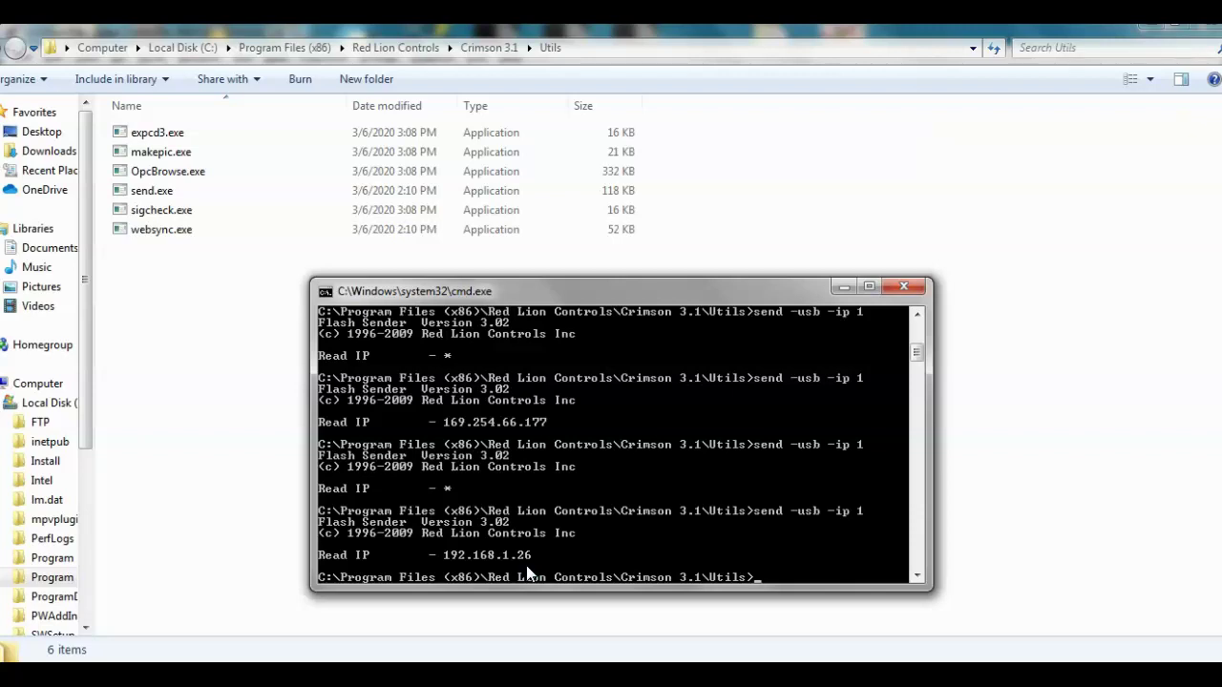
- Run send -usb -ip 2, which reports No IP
{"action": "key", "text": "Up"}
{"action": "type", "text": "2"}
{"action": "key", "text": "Return"}
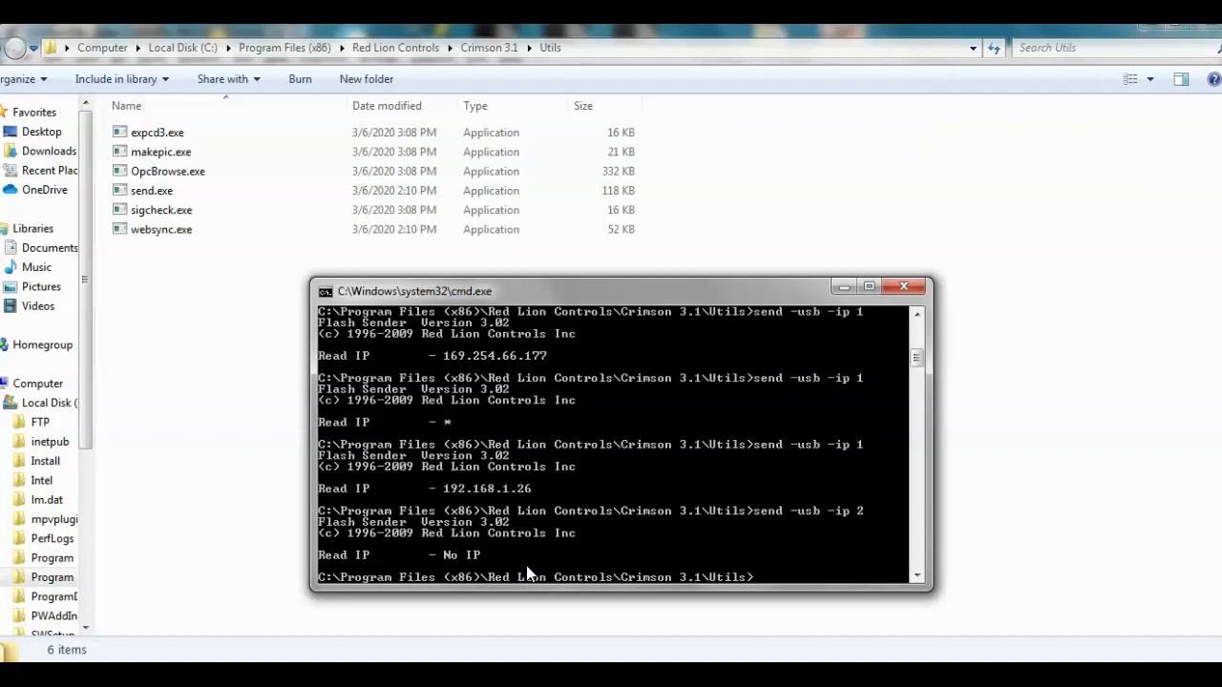
- Rerun send -usb -ip 1 to confirm it still reads 192.168.1.26
{"action": "key", "text": "Up"}
{"action": "key", "text": "BackSpace"}
{"action": "type", "text": "1"}
{"action": "key", "text": "Return"}
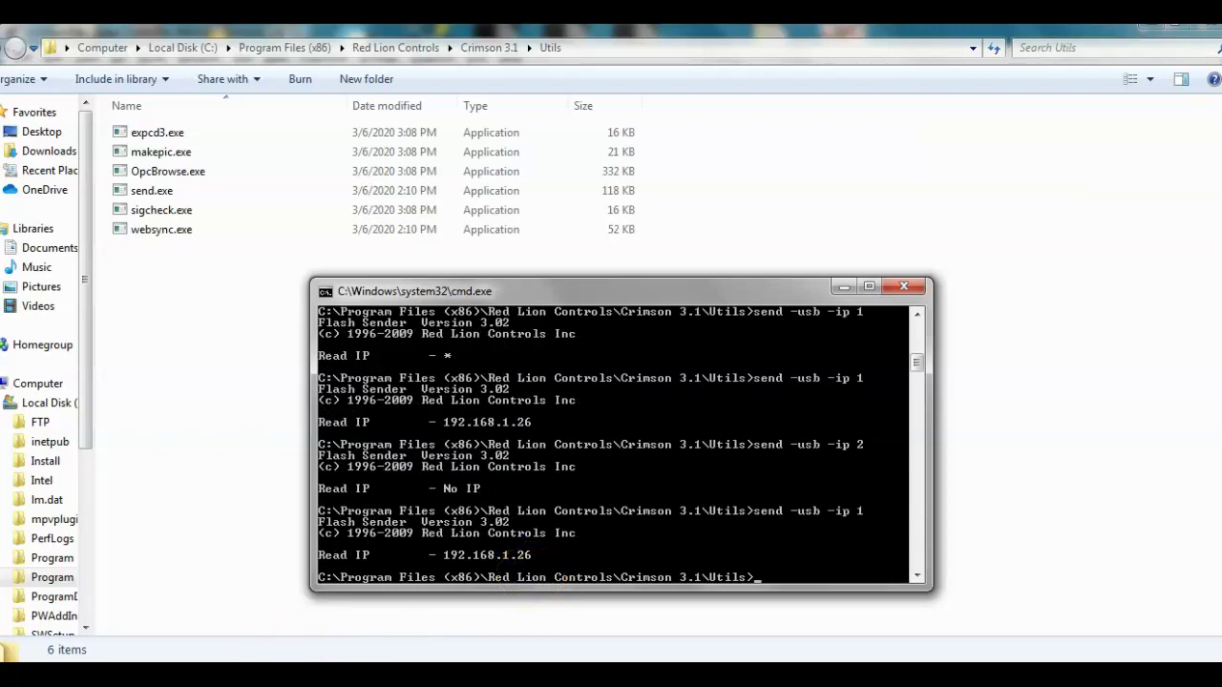
{"action": "mouse_move", "coordinate": [95, 659]}
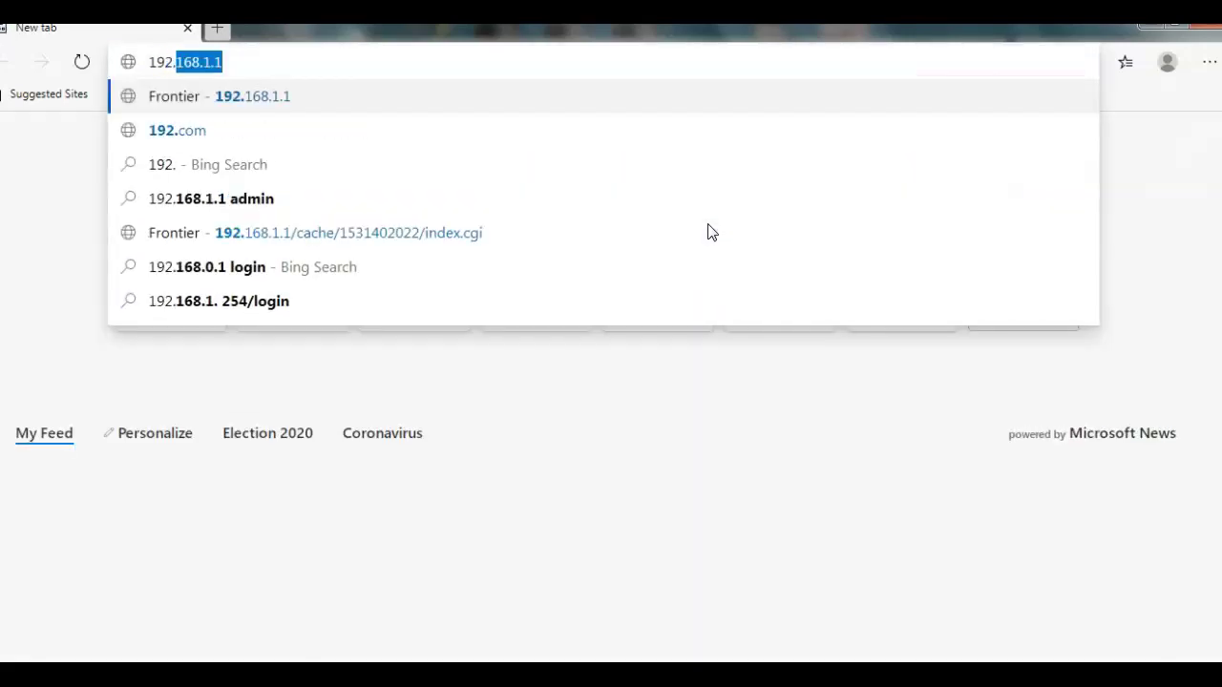
- Load 192.168.1.26 in the browser and check Remote View's GetNetIp reads 192.168.1.26
{"action": "type", "text": "1.26/remote.htm?session=null&info=/assets/json/wxga-full-x1-16.json"}
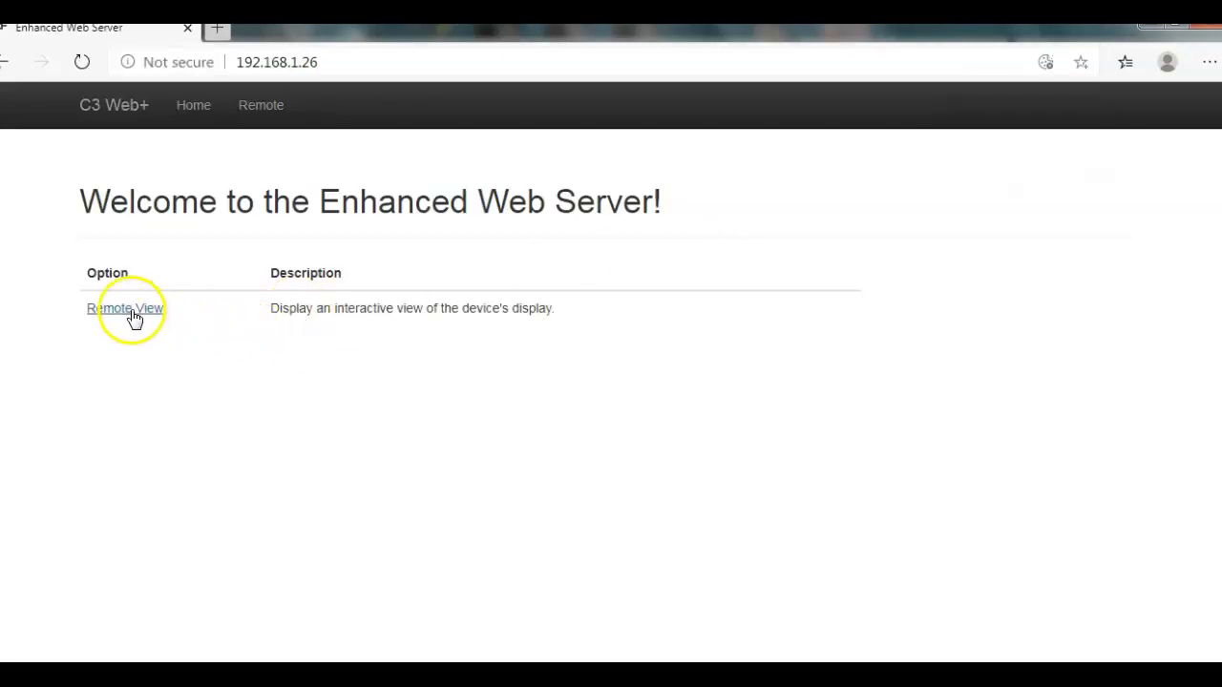
{"action": "scroll", "coordinate": [417, 431], "scroll_direction": "down", "scroll_amount": 5}
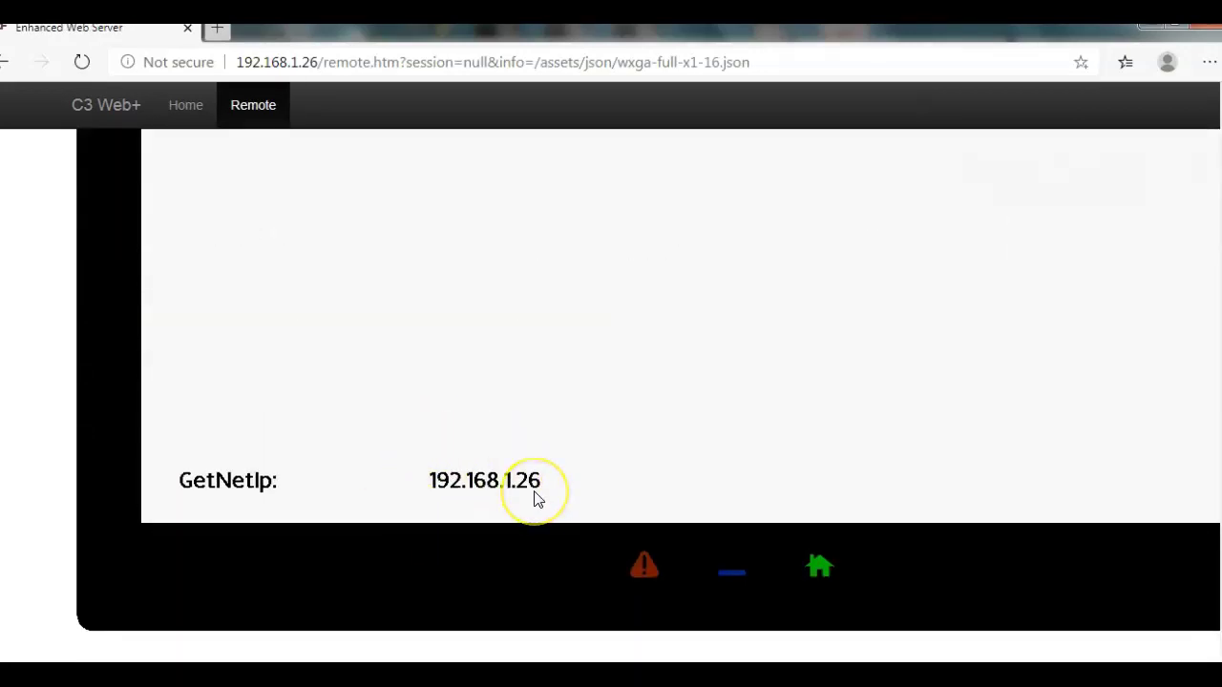
{"action": "scroll", "coordinate": [537, 499], "scroll_direction": "up", "scroll_amount": 5}
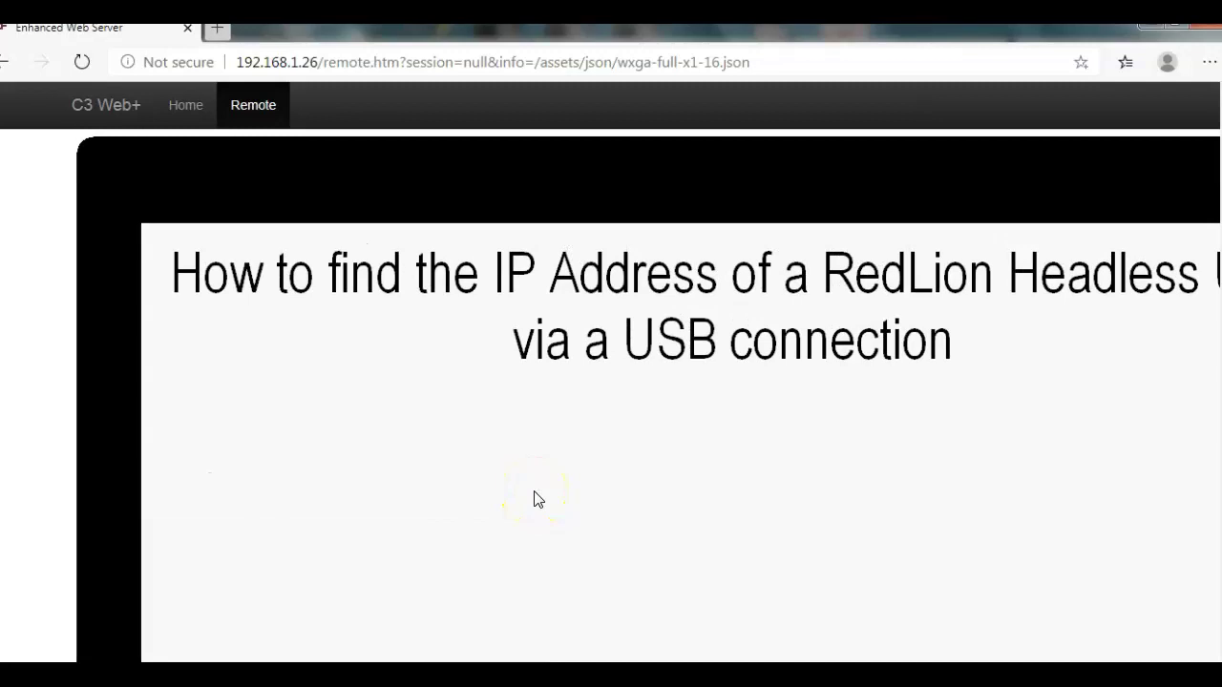
- Bring the Command Prompt showing the send -usb -ip 1 results back to the front
{"action": "left_click", "coordinate": [711, 661]}
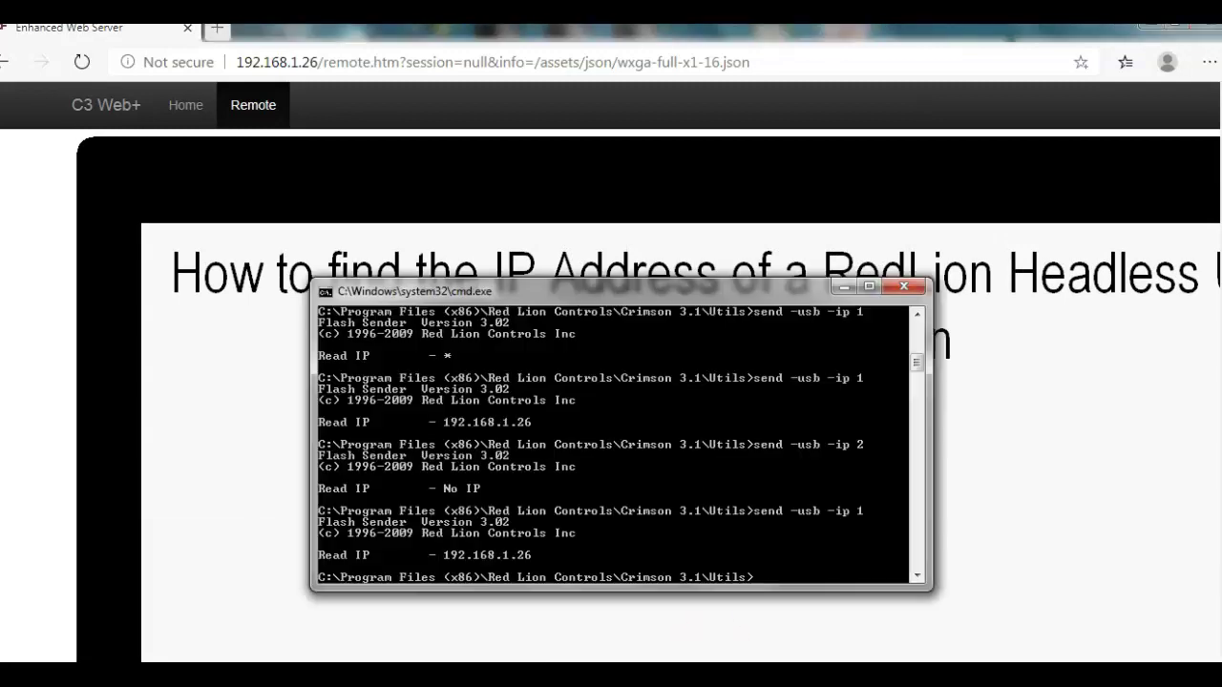